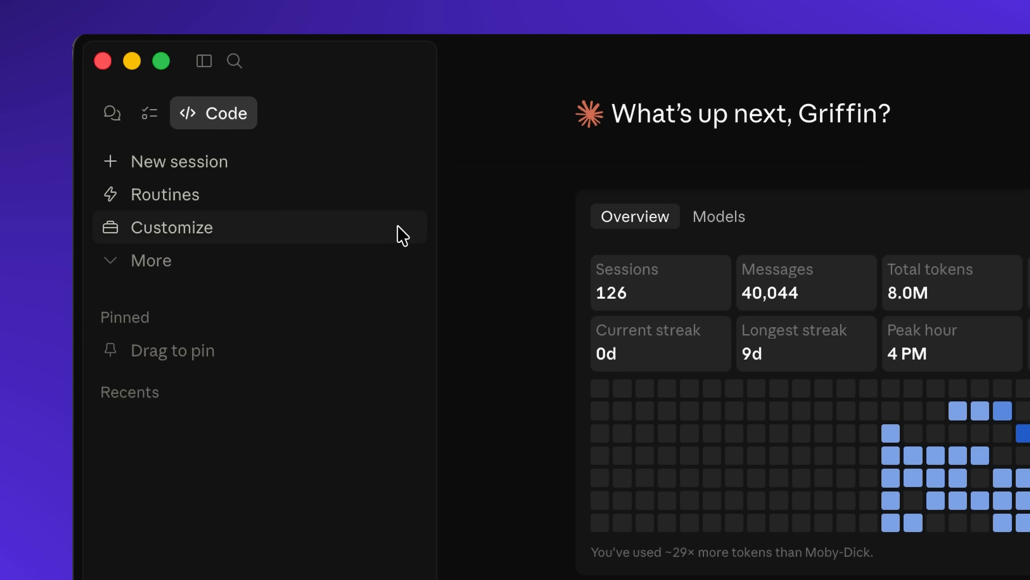
Add the Figma MCP server connector from the connector directory and grant it access to the Figma account
{"action": "left_click", "coordinate": [388, 232]}
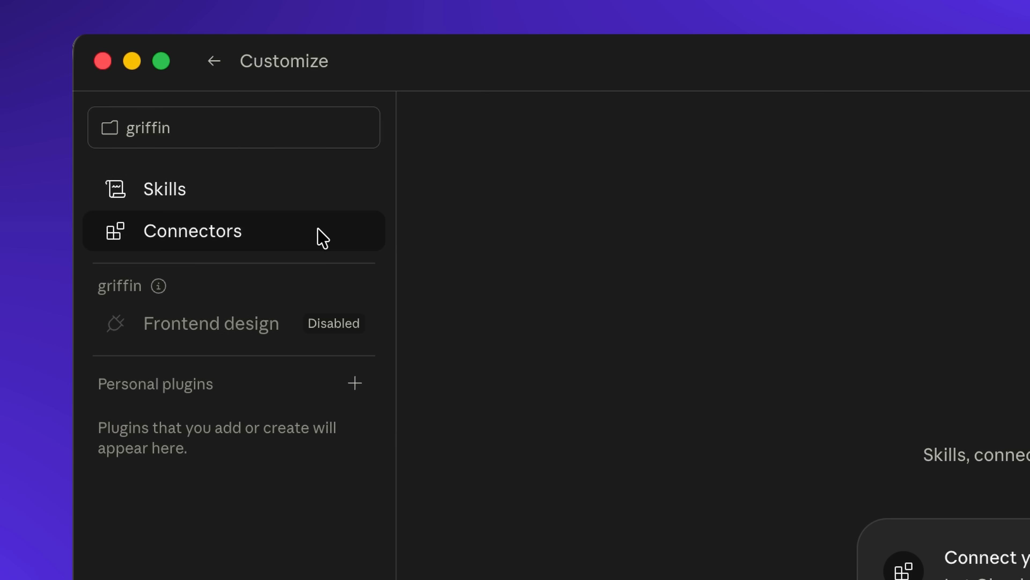
{"action": "left_click", "coordinate": [323, 238]}
{"action": "left_click", "coordinate": [801, 127]}
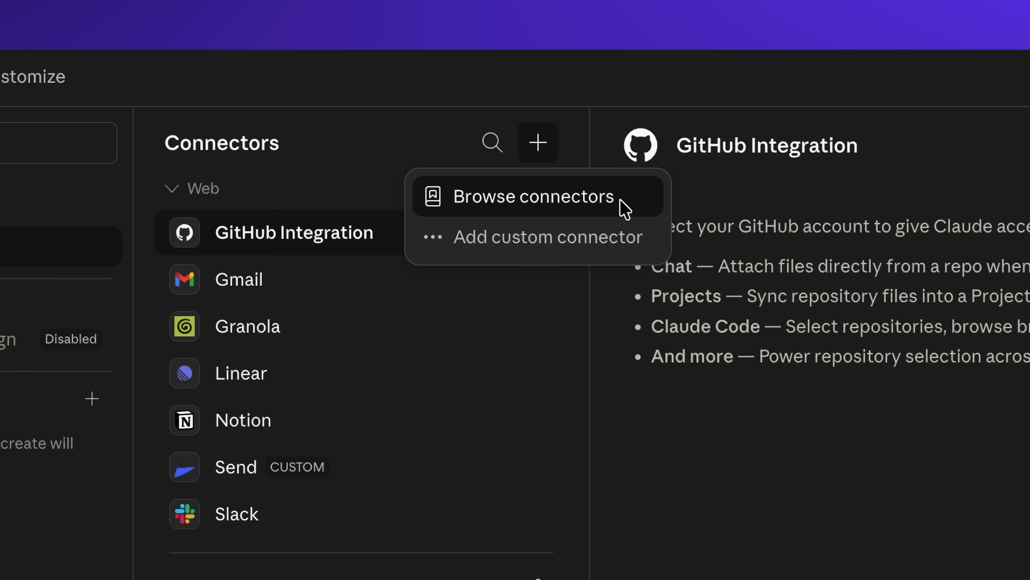
{"action": "left_click", "coordinate": [621, 205]}
{"action": "type", "text": "figma"}
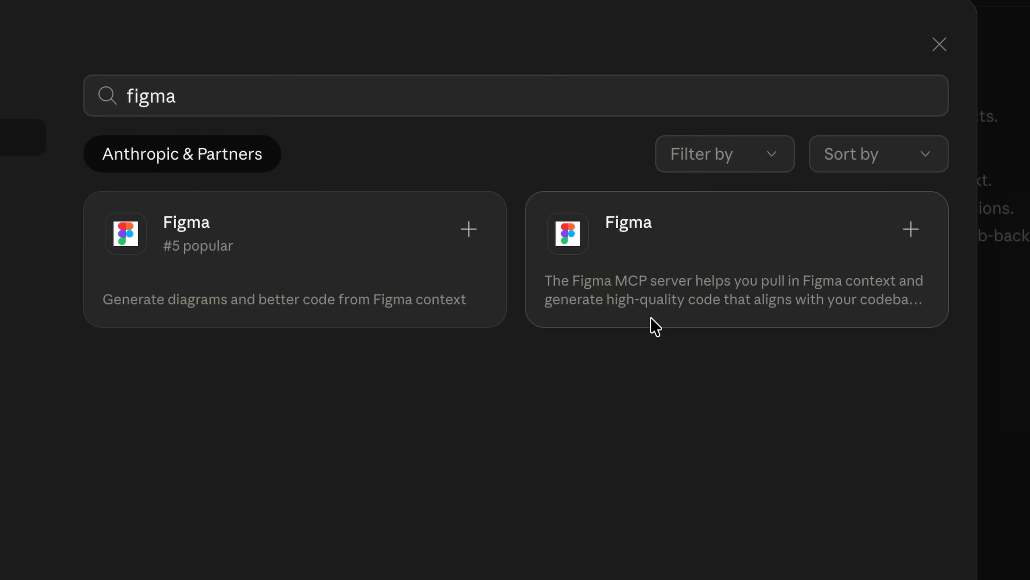
{"action": "left_click", "coordinate": [676, 285]}
{"action": "left_click", "coordinate": [864, 140]}
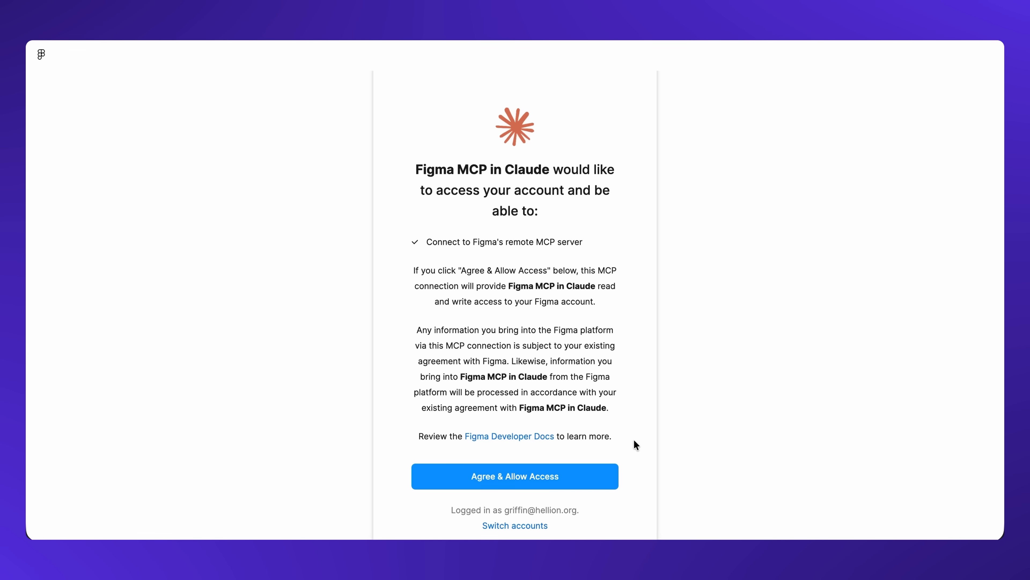
{"action": "left_click", "coordinate": [584, 473]}
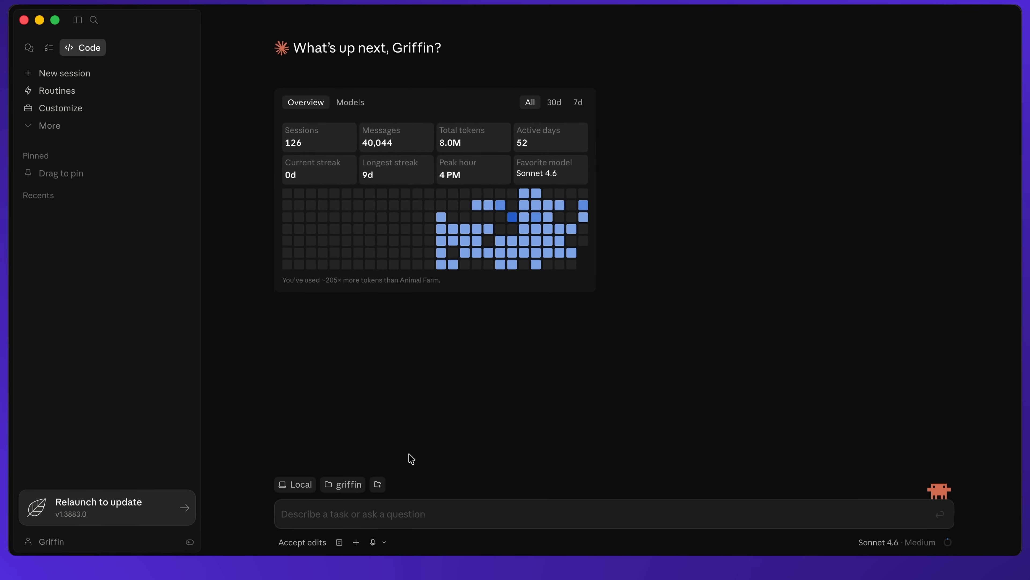
Write a prompt asking for dashboard, transactions list and budgets screens of a personal finance tracker: dark navy, green/red accents, 390x844 frames, auto layout, clearly named layers
{"action": "type", "text": "Design a mobile"}
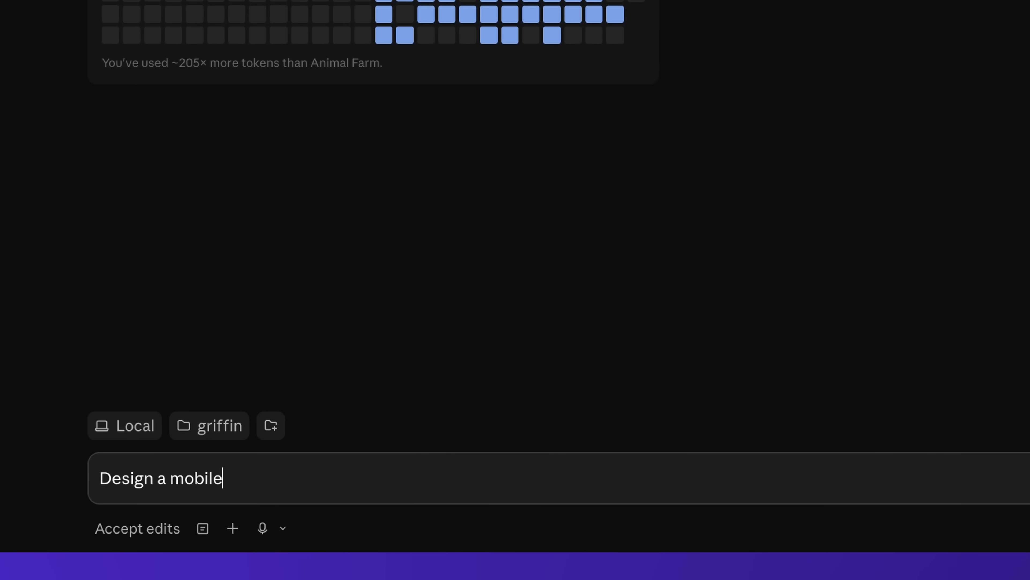
{"action": "type", "text": " app UI for a personal finance"}
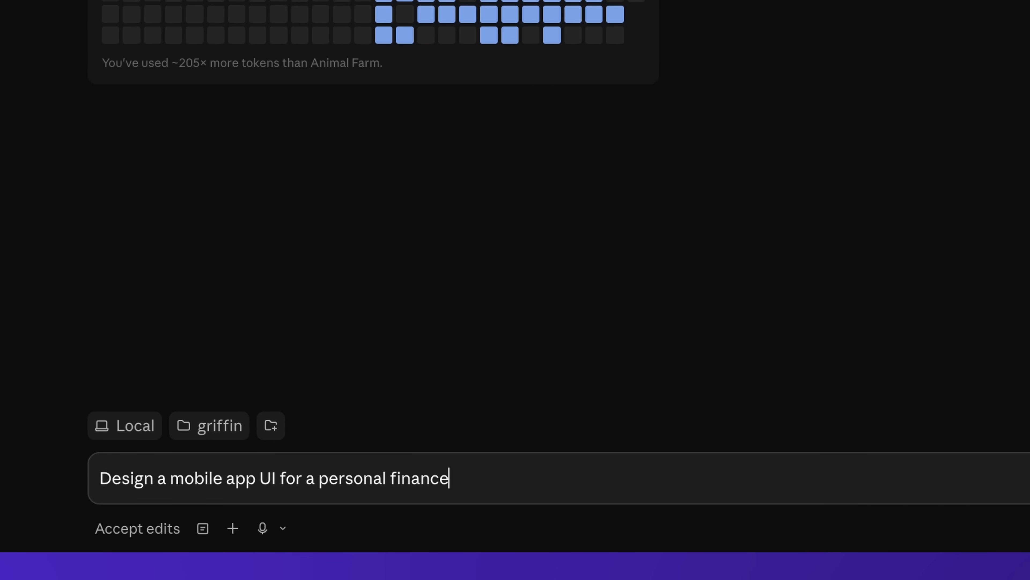
{"action": "type", "text": " tracker. The app should have a dash"}
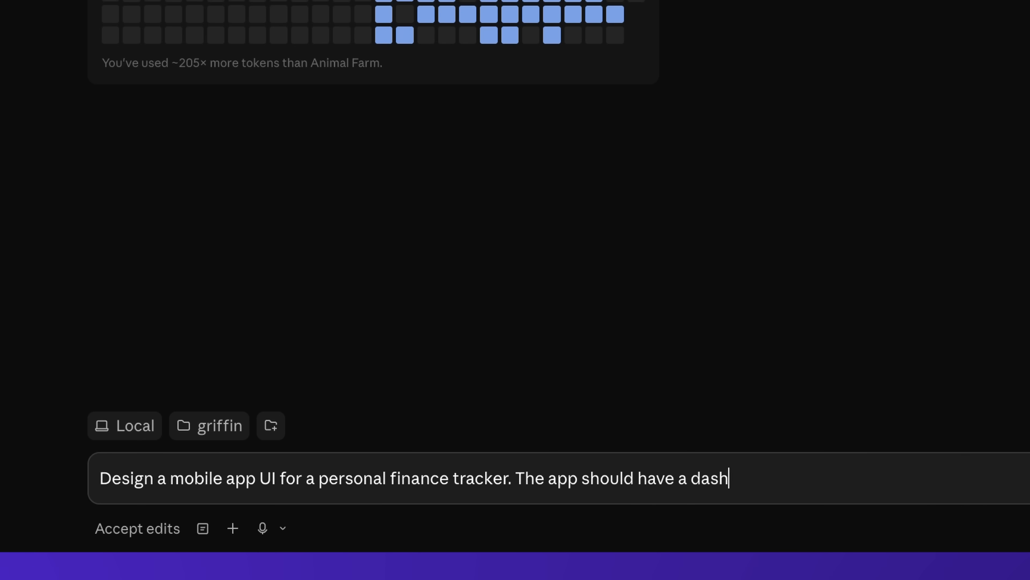
{"action": "type", "text": "board screen, a transactions"}
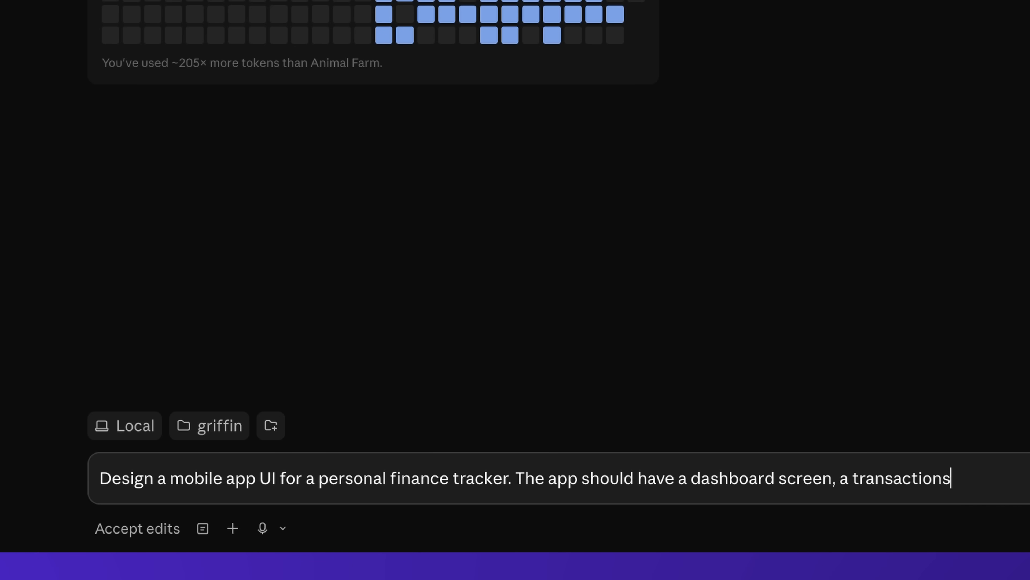
{"action": "type", "text": " list screen, and a budgets screen."}
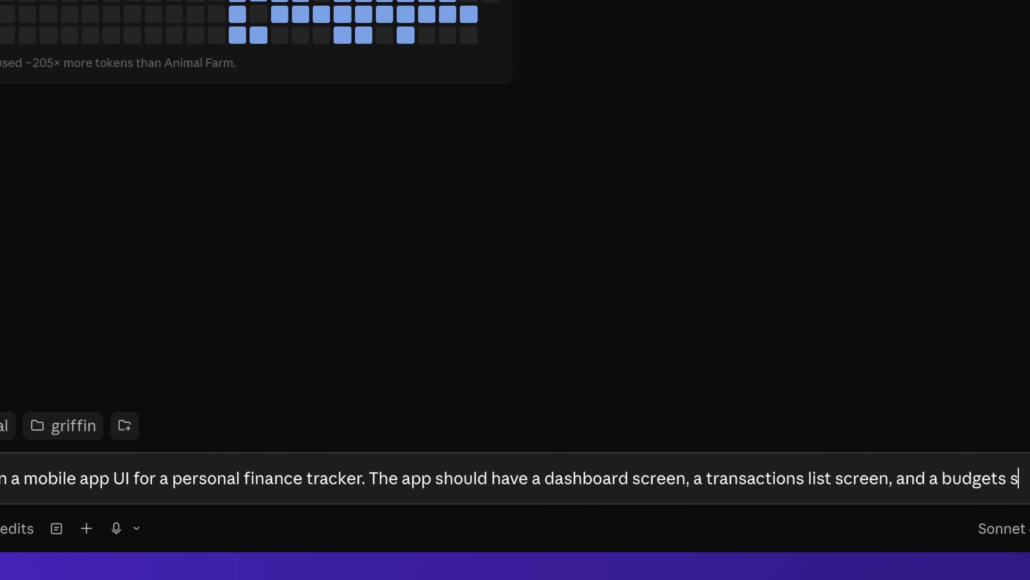
{"action": "type", "text": "mal "}
{"action": "type", "text": "asesthetic suitable for a B"}
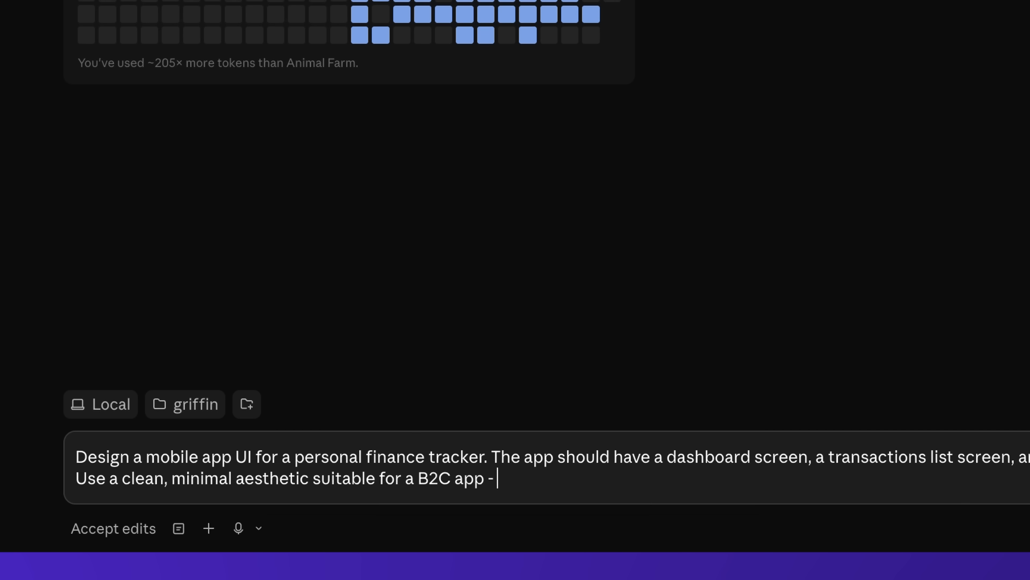
{"action": "type", "text": "2C app - dark navy surfaces"}
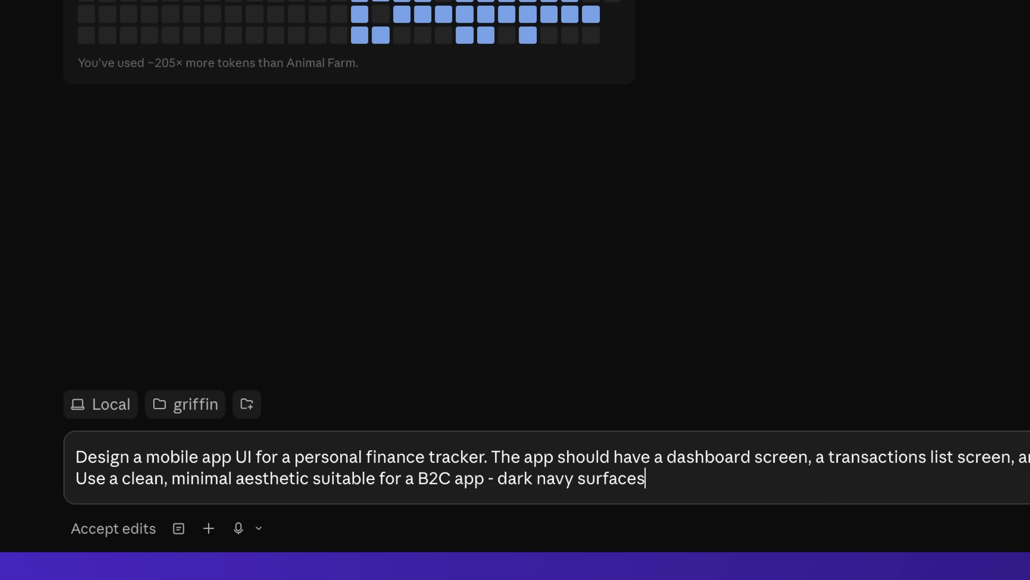
{"action": "type", "text": " with white text and a green accent for positive values and"}
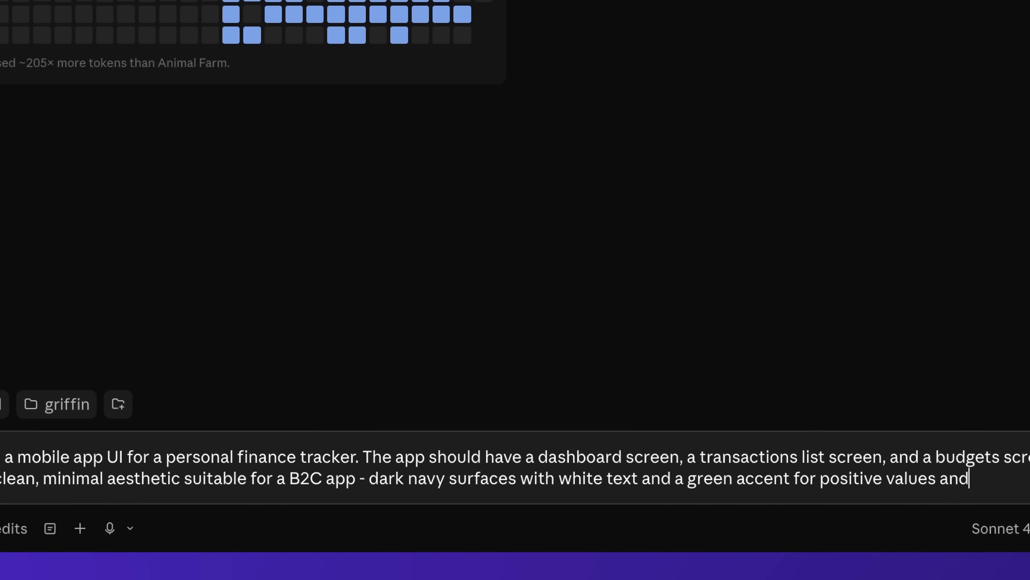
{"action": "type", "text": " red for negat"}
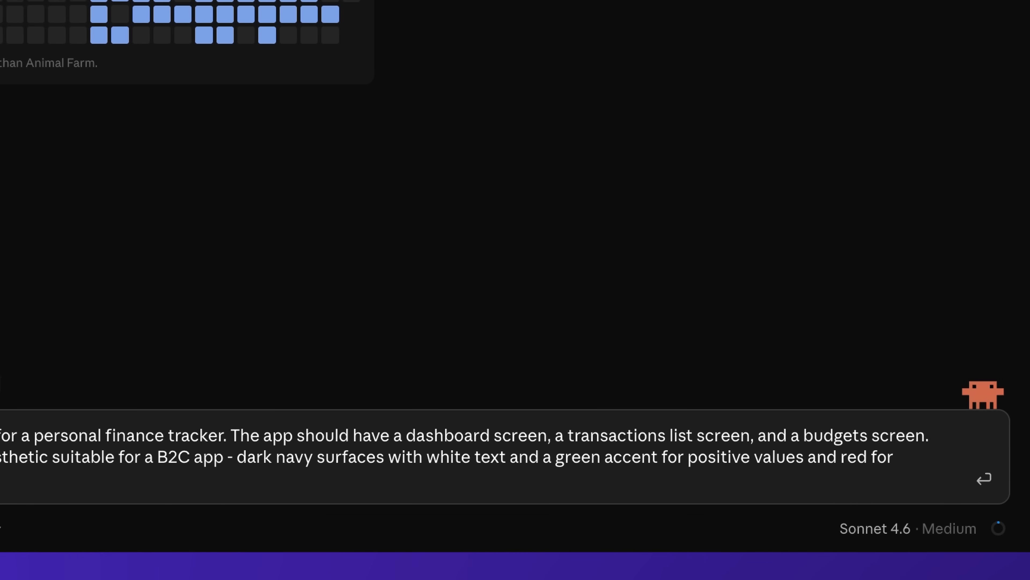
{"action": "type", "text": "ive. Create all 3 sc"}
{"action": "type", "text": "reens at mobile frame size (390x844)"}
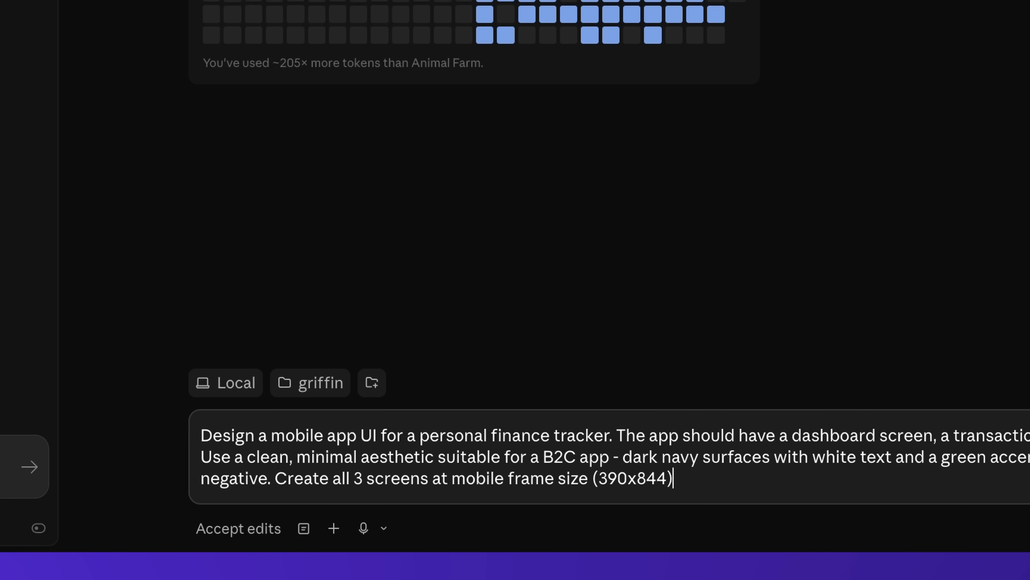
{"action": "type", "text": ", use auto layout, and name all layers"}
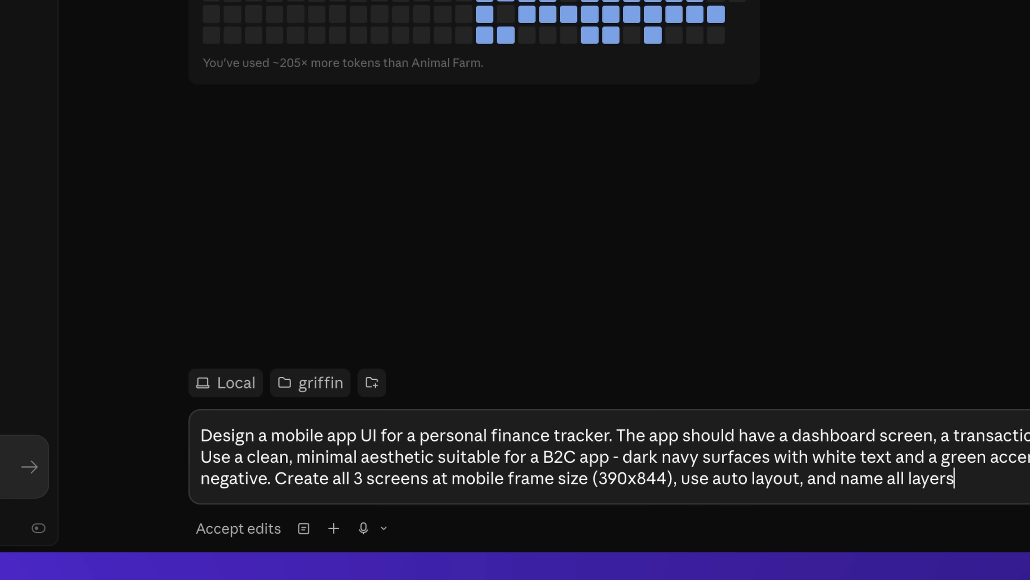
{"action": "type", "text": " clearly."}
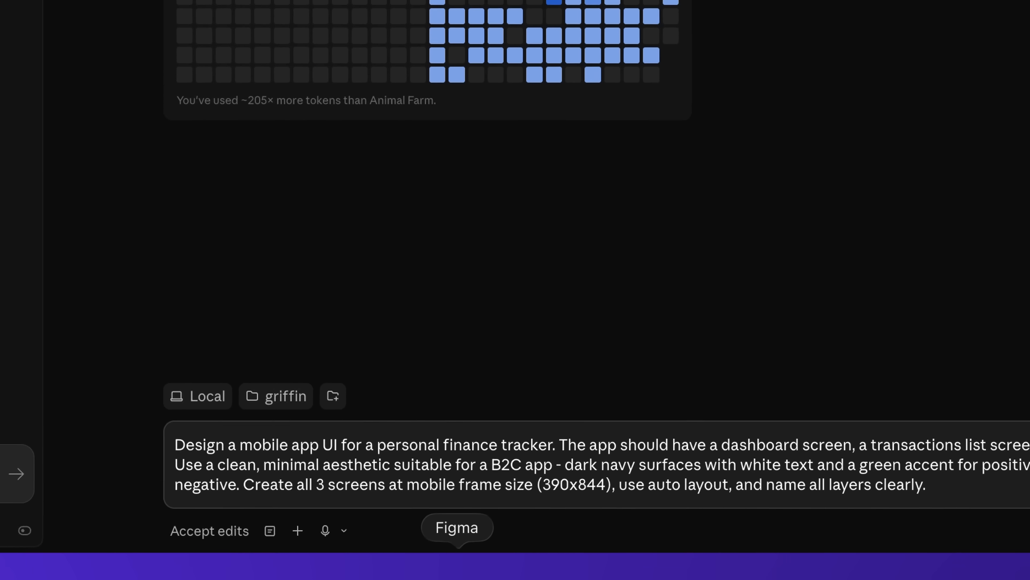
Switch to Figma, open the file's share options and copy its link
{"action": "left_click", "coordinate": [459, 567]}
{"action": "left_click", "coordinate": [978, 43]}
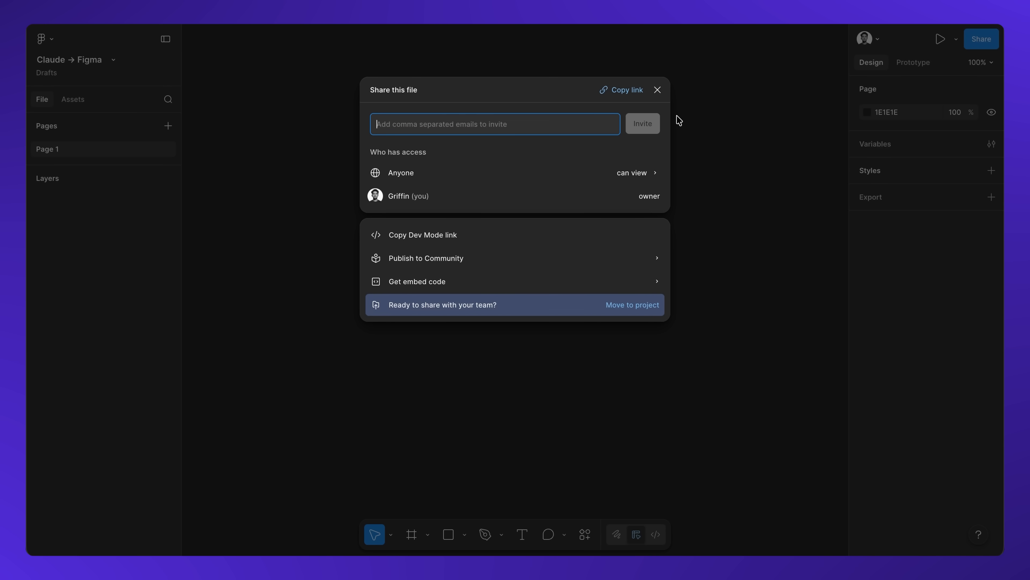
{"action": "left_click", "coordinate": [621, 90]}
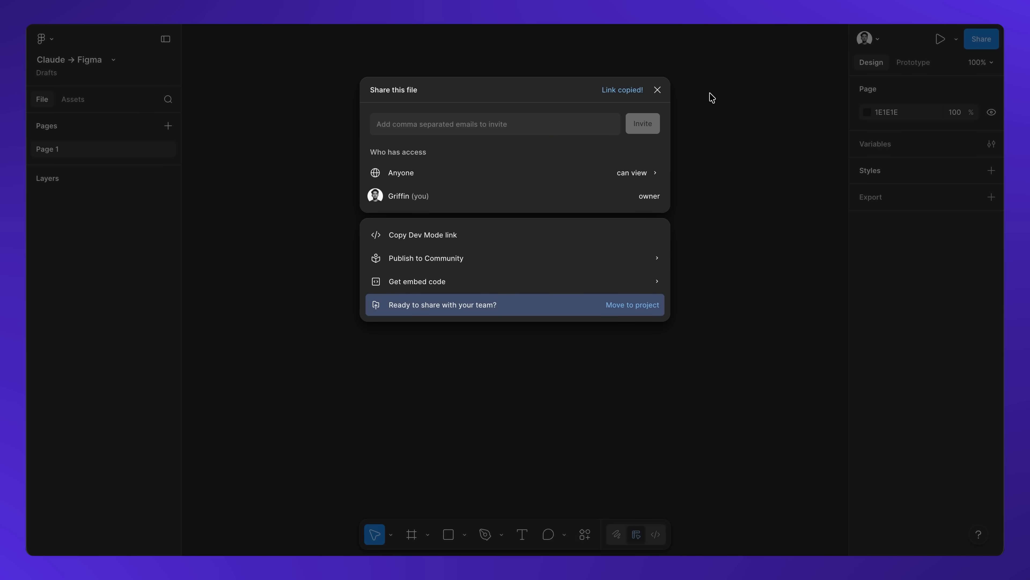
Return to the prompt, paste the Figma file link on a new line below the text and send it
{"action": "key", "text": "super+Tab"}
{"action": "key", "text": "shift+Return"}
{"action": "key", "text": "shift+Return"}
{"action": "key", "text": "Return"}
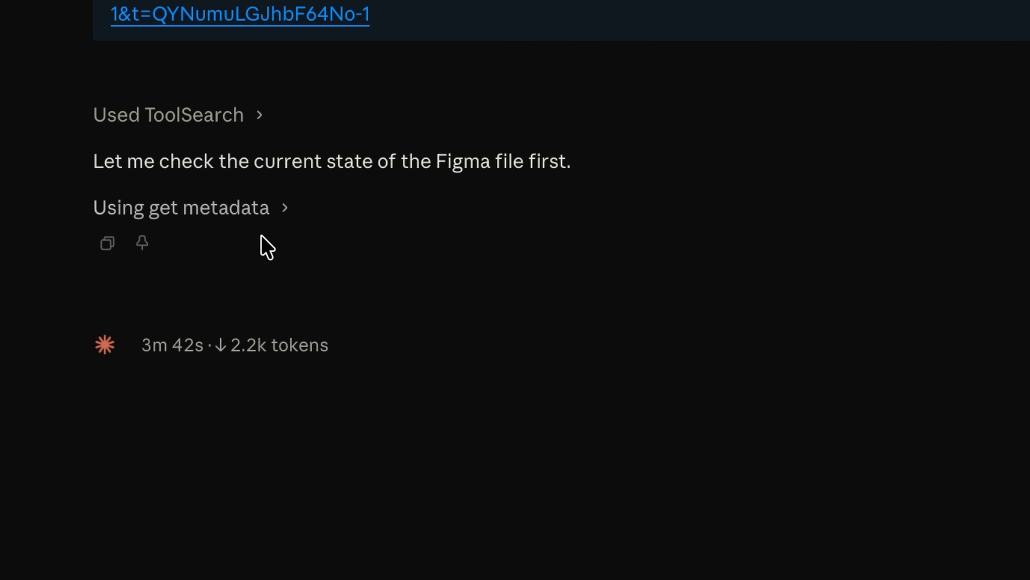
Expand the get metadata tool call to inspect what it is doing
{"action": "left_click", "coordinate": [283, 209]}
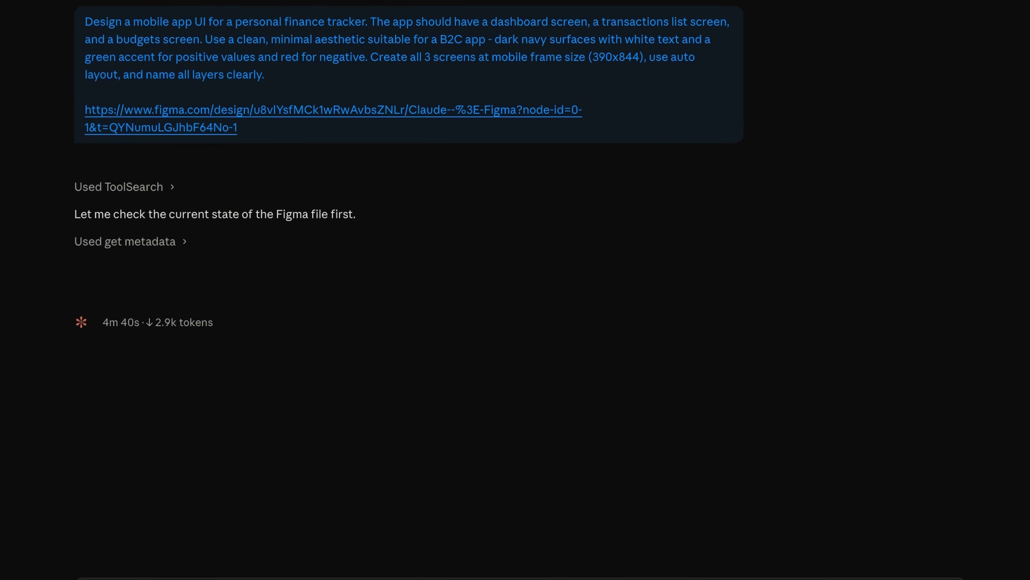
{"action": "left_click_drag", "start_coordinate": [633, 260], "coordinate": [646, 296]}
{"action": "left_click_drag", "start_coordinate": [568, 299], "coordinate": [782, 242]}
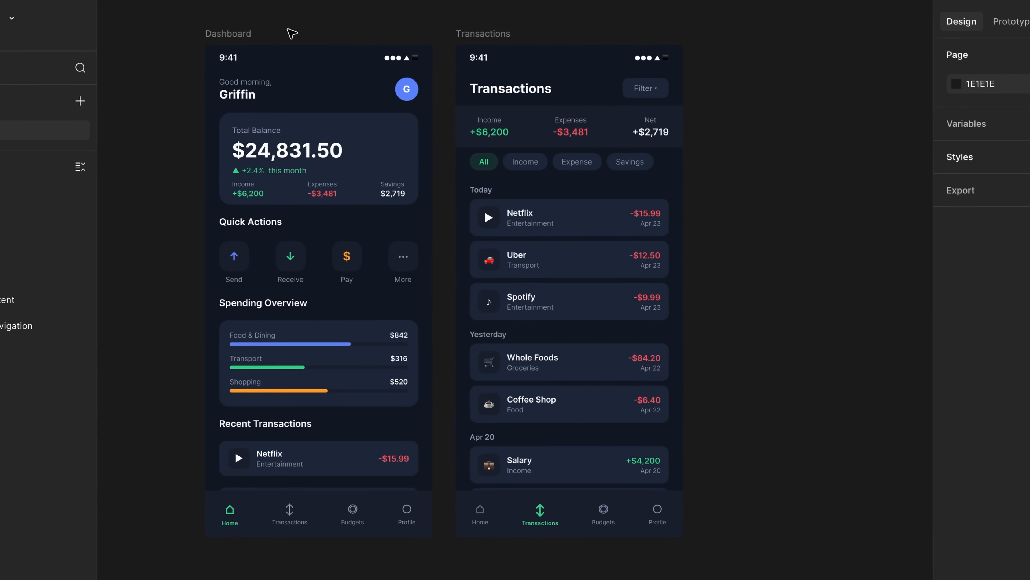
Switch to Figma and inspect the generated Dashboard and Transactions frames, selecting their layers and text elements
{"action": "left_click", "coordinate": [305, 72]}
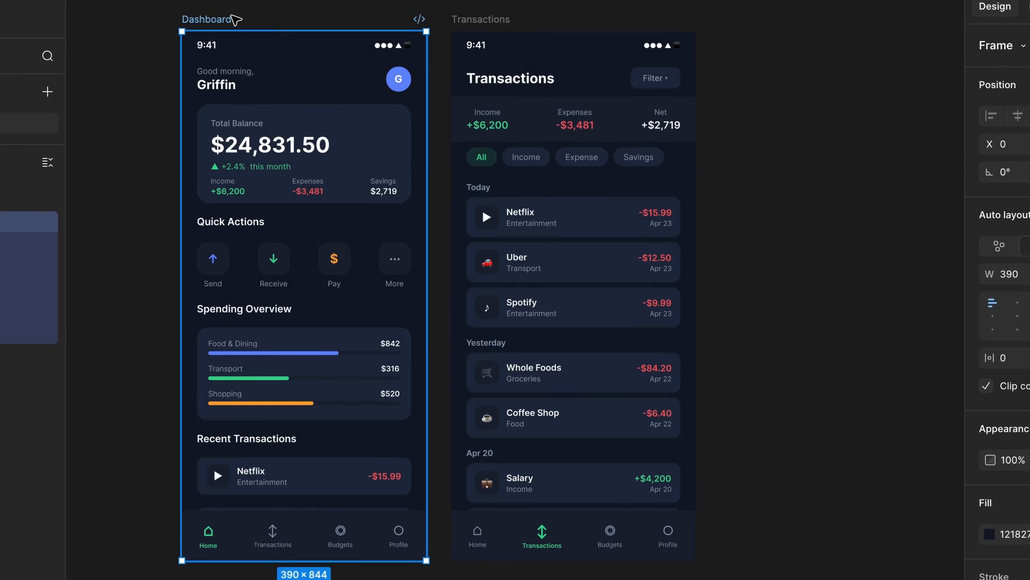
{"action": "left_click", "coordinate": [497, 16]}
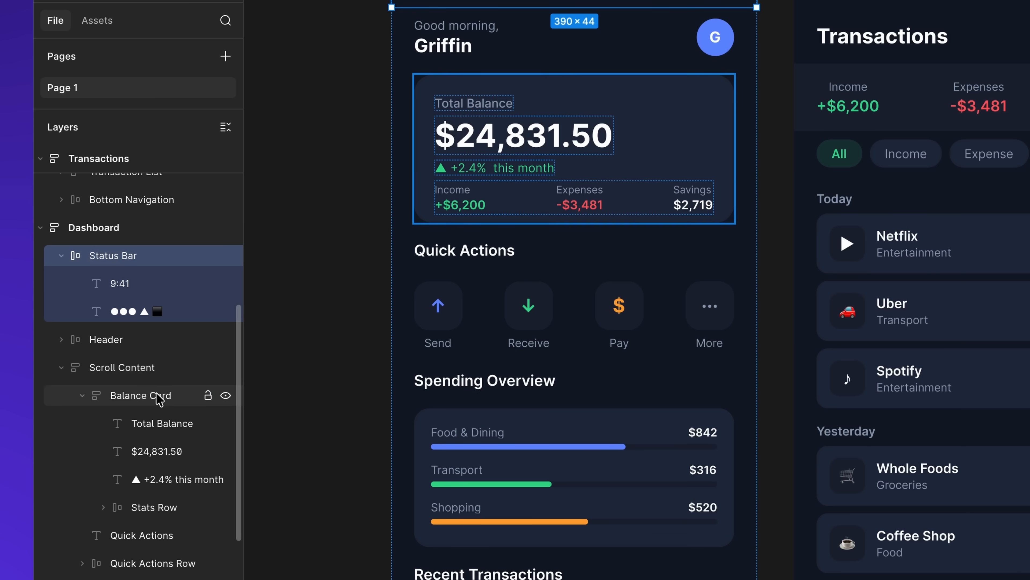
{"action": "left_click", "coordinate": [349, 266]}
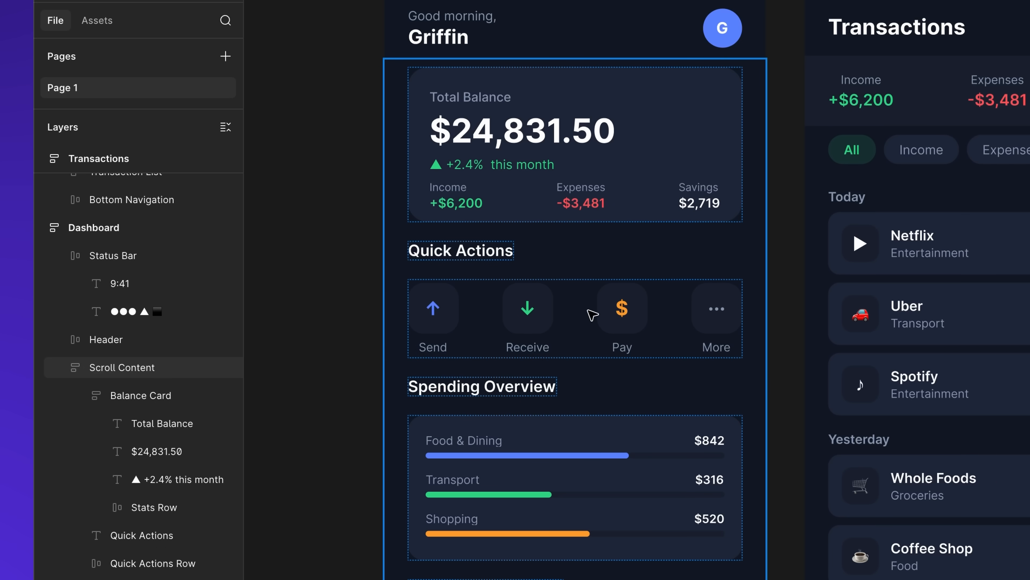
{"action": "scroll", "coordinate": [600, 323], "scroll_direction": "right", "scroll_amount": 2}
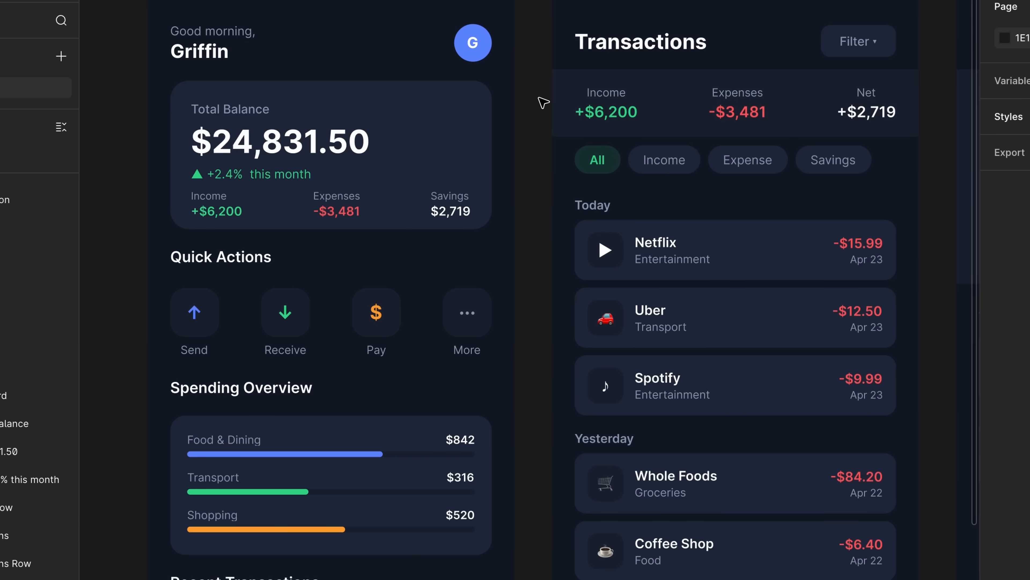
{"action": "left_click", "coordinate": [284, 179]}
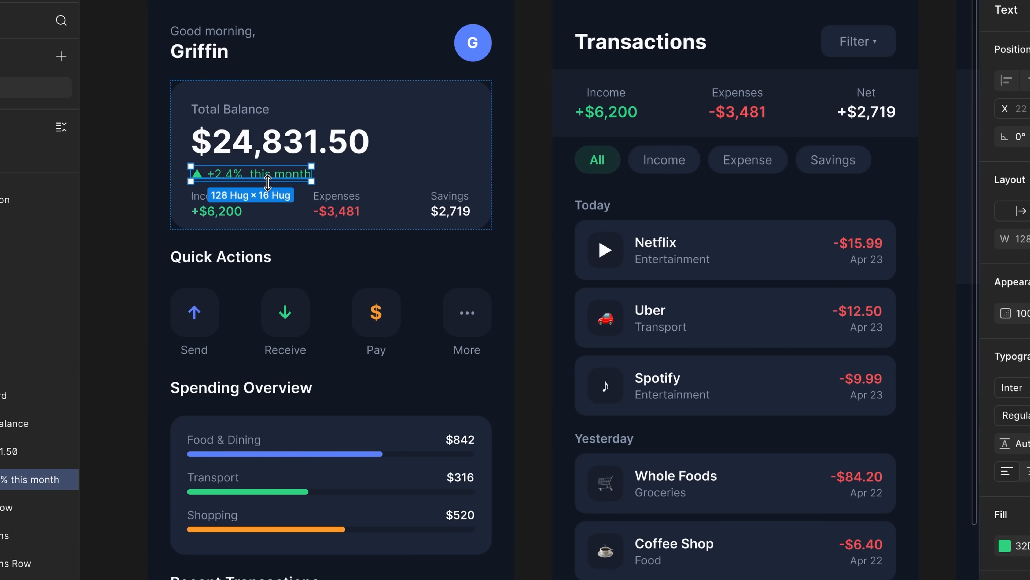
{"action": "left_click", "coordinate": [226, 211]}
{"action": "left_click", "coordinate": [606, 111]}
{"action": "left_click", "coordinate": [738, 112]}
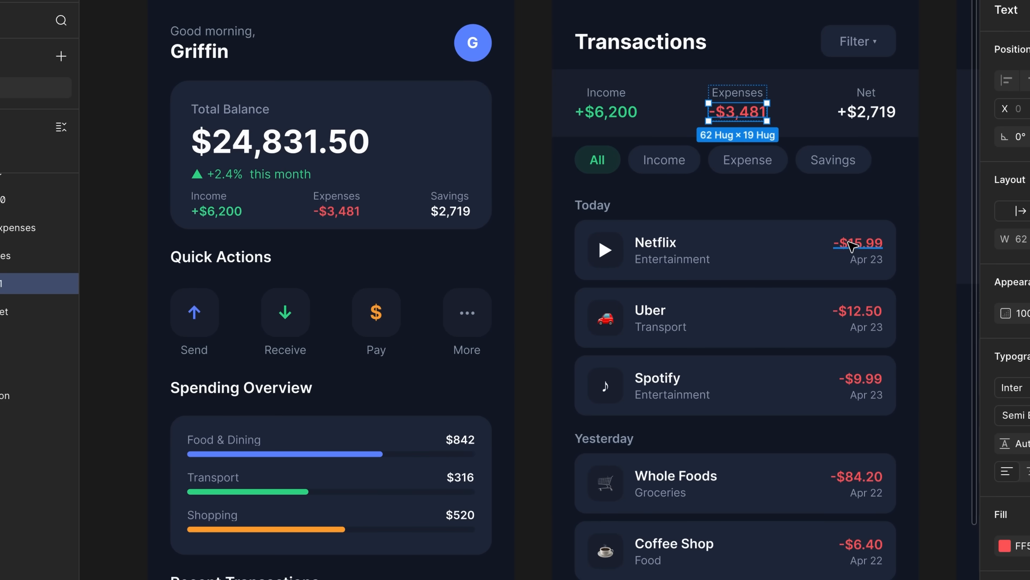
{"action": "left_click", "coordinate": [849, 242]}
{"action": "left_click", "coordinate": [525, 184]}
{"action": "scroll", "coordinate": [524, 184], "scroll_direction": "down", "scroll_amount": 1}
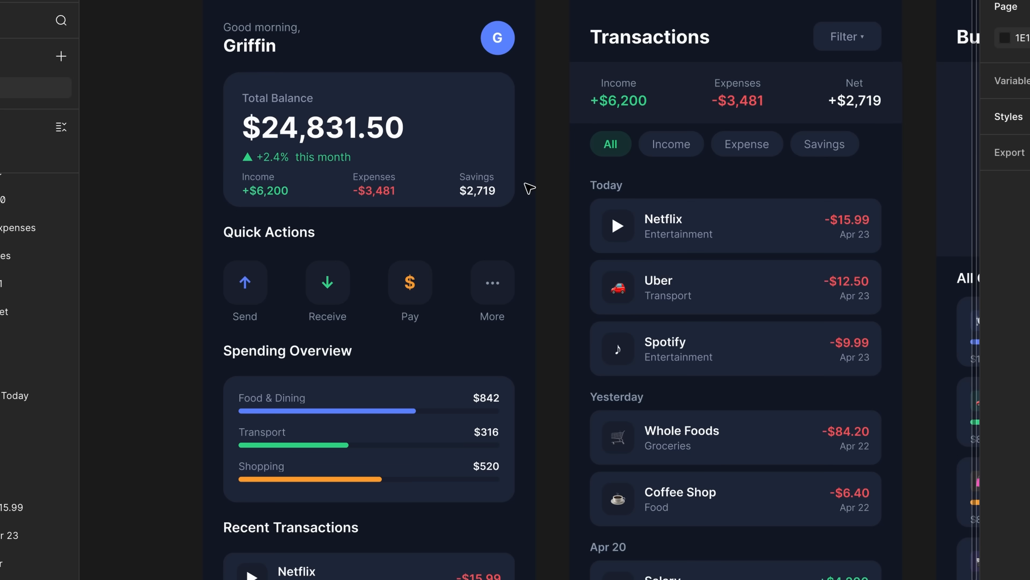
{"action": "scroll", "coordinate": [529, 188], "scroll_direction": "right", "scroll_amount": 10}
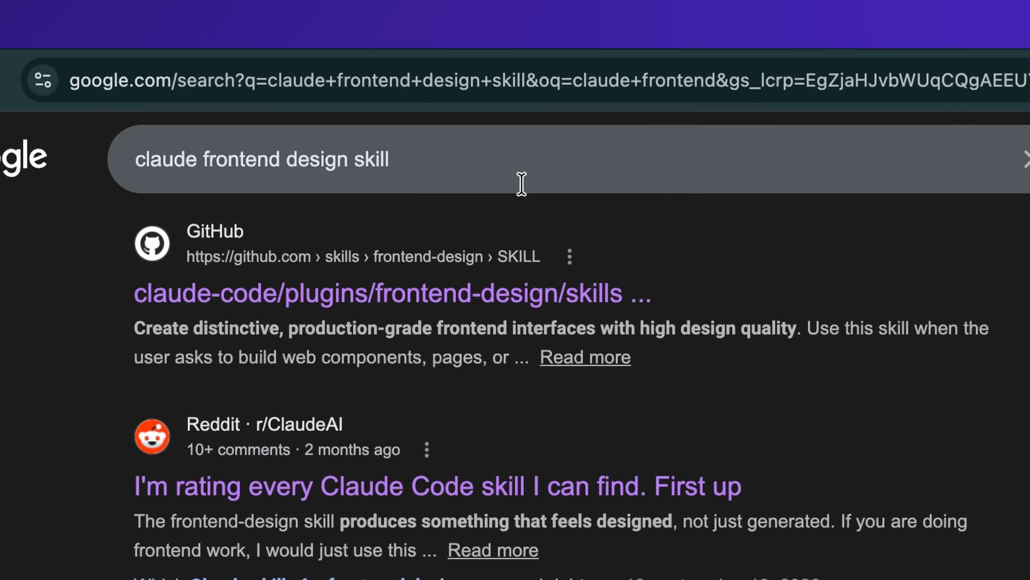
In the browser, open the GitHub frontend-design skill search result and download the raw SKILL.md file
{"action": "triple_click", "coordinate": [367, 104]}
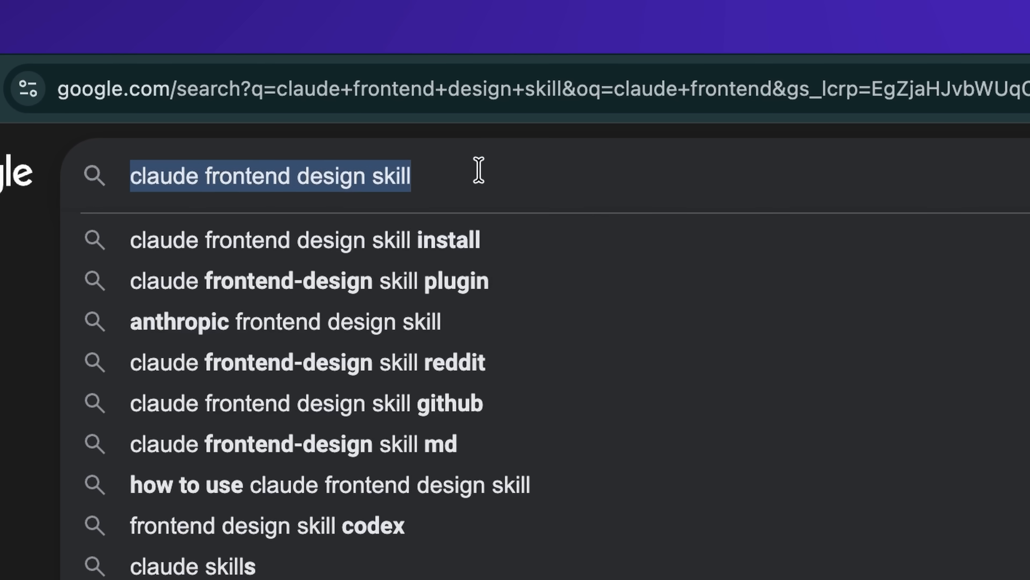
{"action": "left_click", "coordinate": [52, 383]}
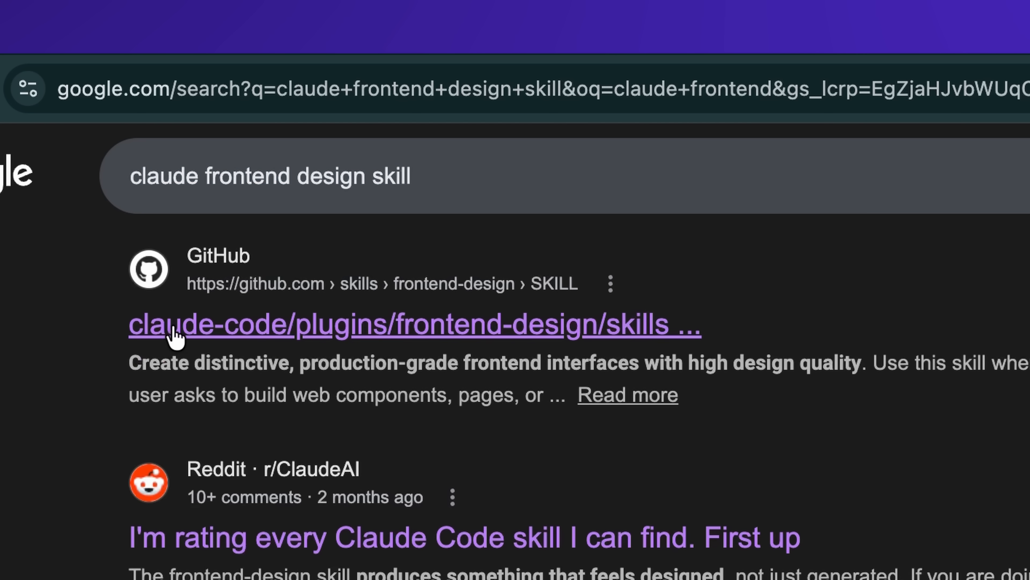
{"action": "left_click", "coordinate": [187, 335]}
{"action": "left_click", "coordinate": [969, 171]}
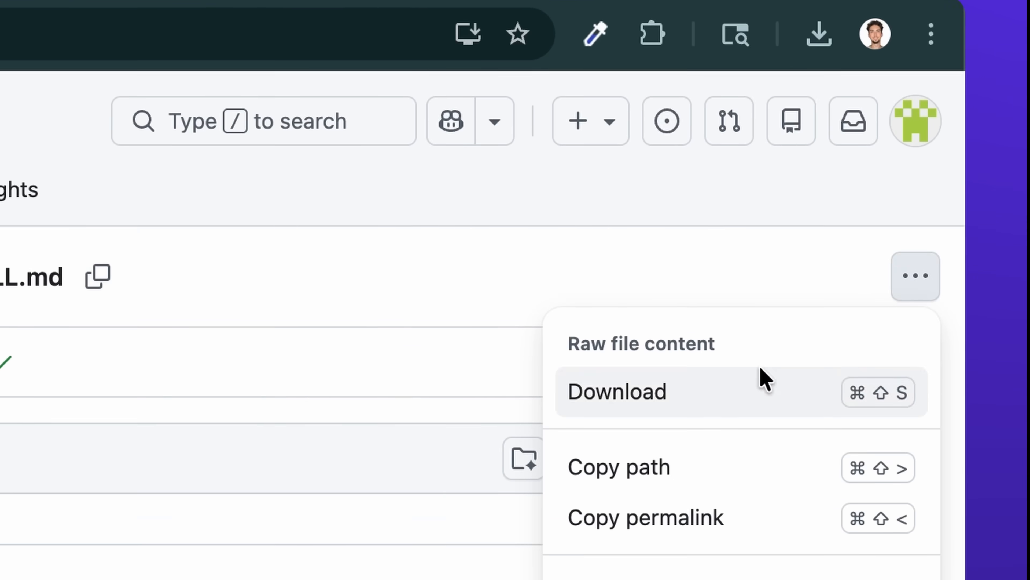
{"action": "left_click", "coordinate": [720, 399]}
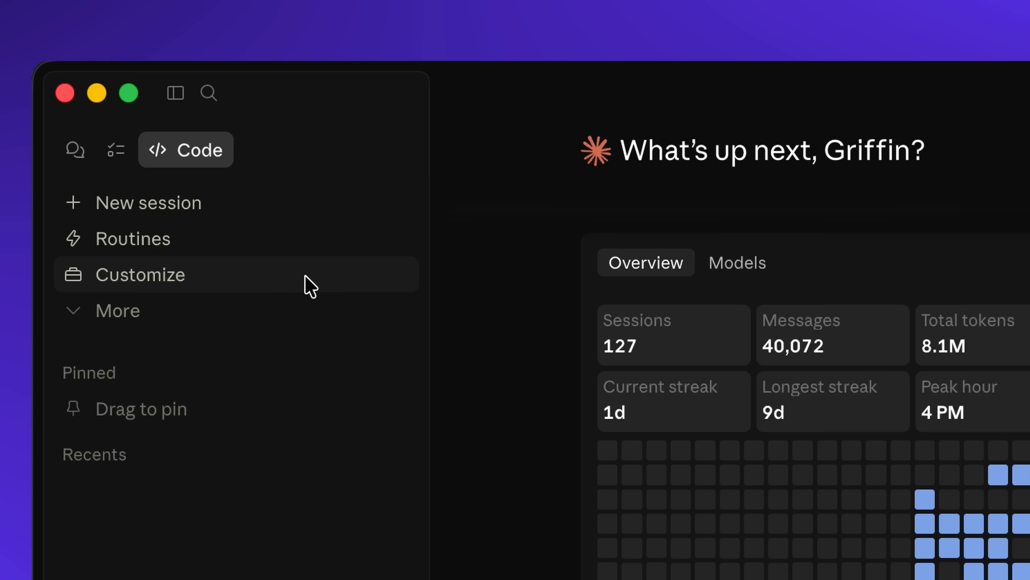
Upload the downloaded SKILL.md as a new personal skill under Customize > Skills and scroll through its instructions
{"action": "left_click", "coordinate": [306, 277]}
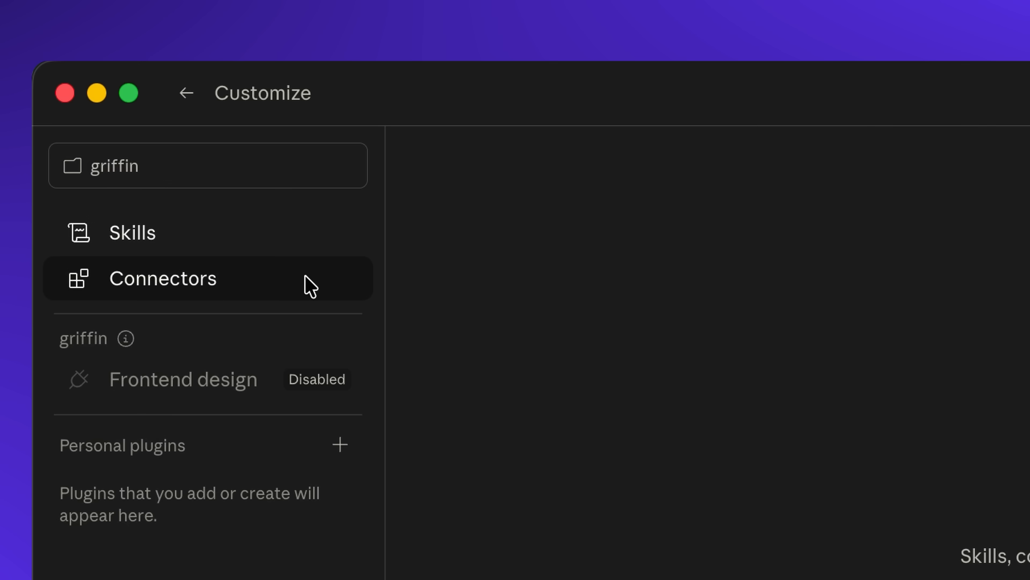
{"action": "left_click", "coordinate": [282, 234]}
{"action": "left_click", "coordinate": [826, 164]}
{"action": "mouse_move", "coordinate": [877, 264]}
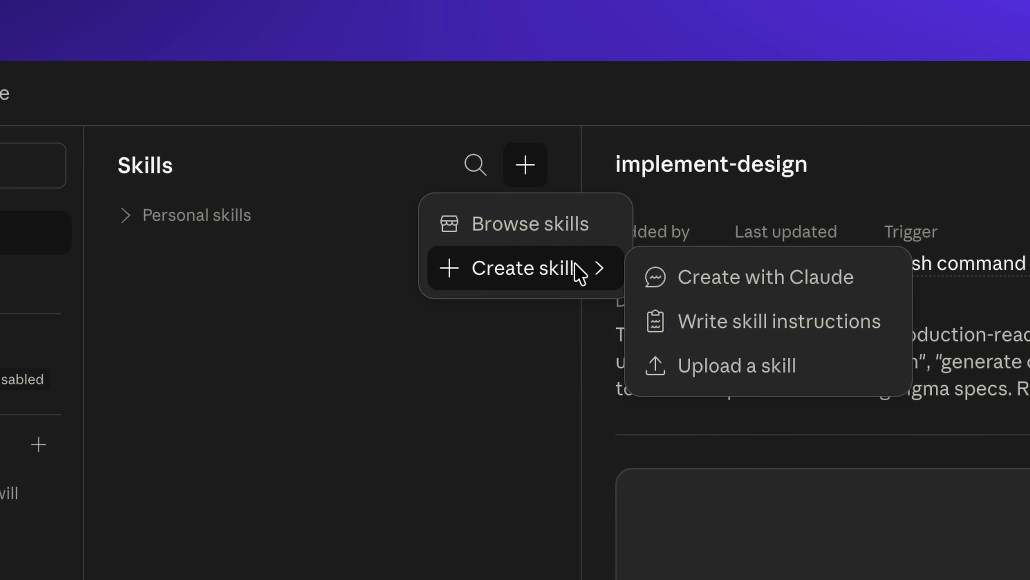
{"action": "left_click", "coordinate": [692, 368]}
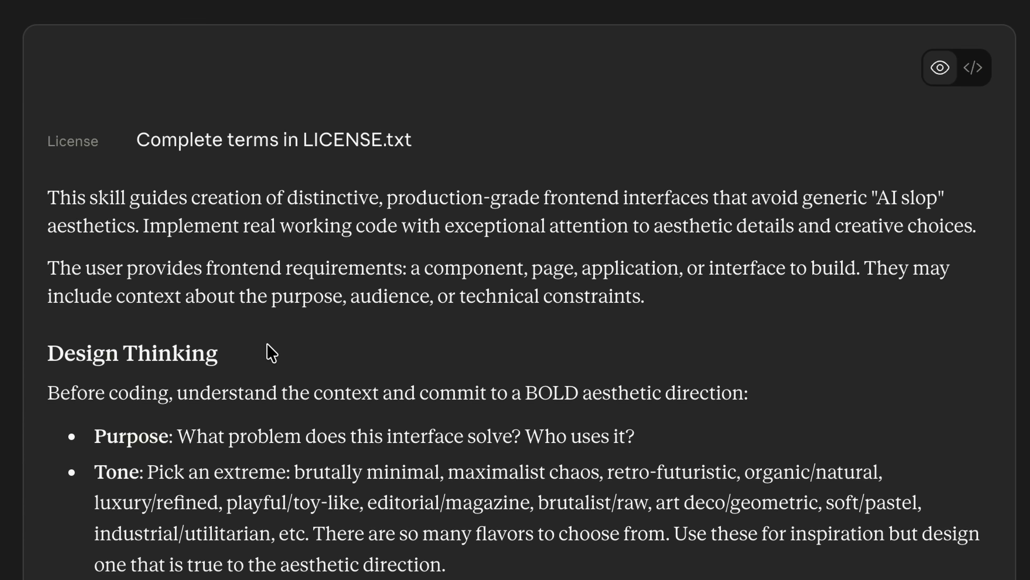
{"action": "scroll", "coordinate": [271, 354], "scroll_direction": "down", "scroll_amount": 6}
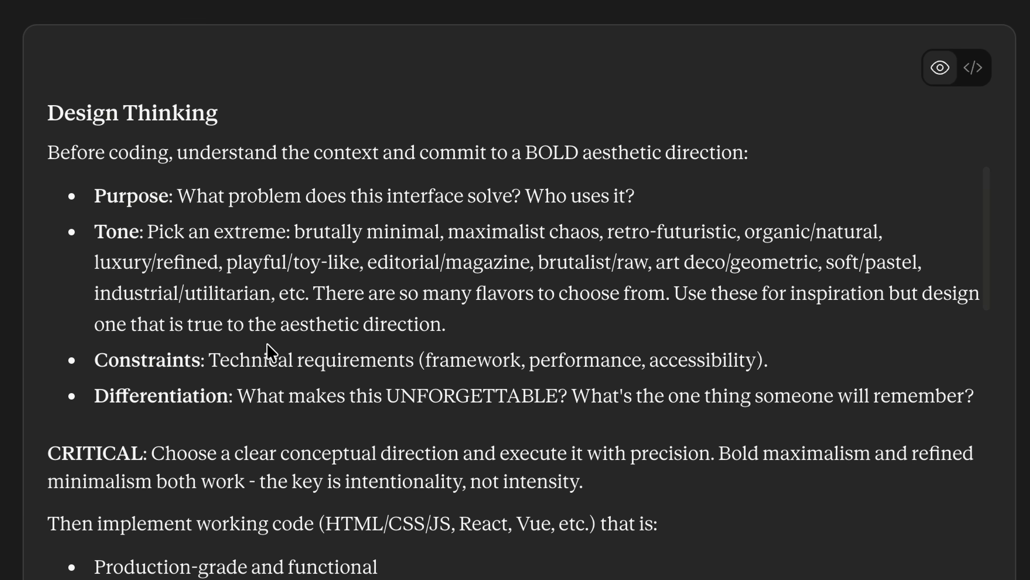
{"action": "scroll", "coordinate": [267, 343], "scroll_direction": "down", "scroll_amount": 15}
{"action": "scroll", "coordinate": [267, 343], "scroll_direction": "up", "scroll_amount": 20}
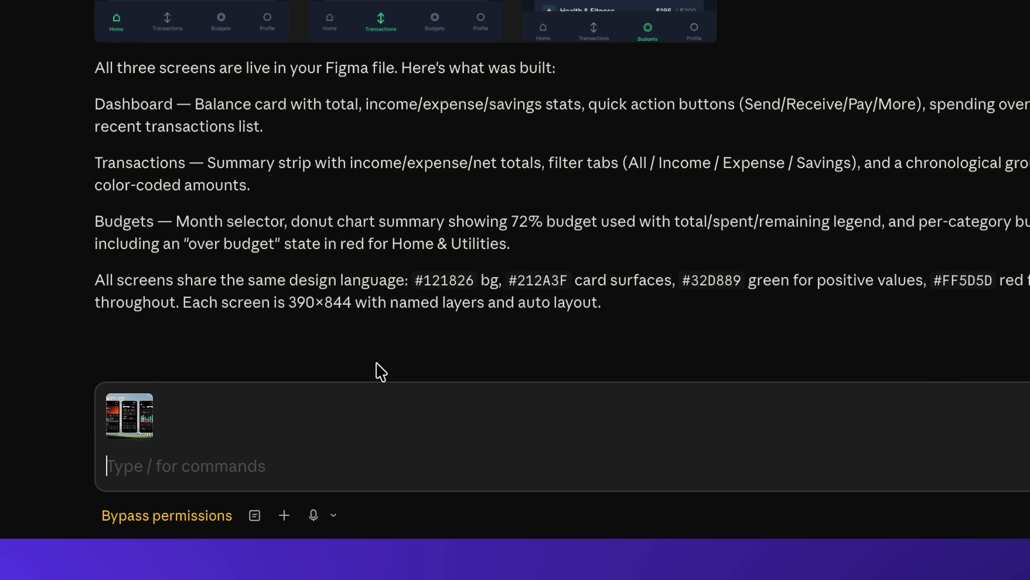
Send a prompt asking to improve the screens, referencing /frontend-design and the attached design as inspiration
{"action": "type", "text": "Let's improve this. Reference /front"}
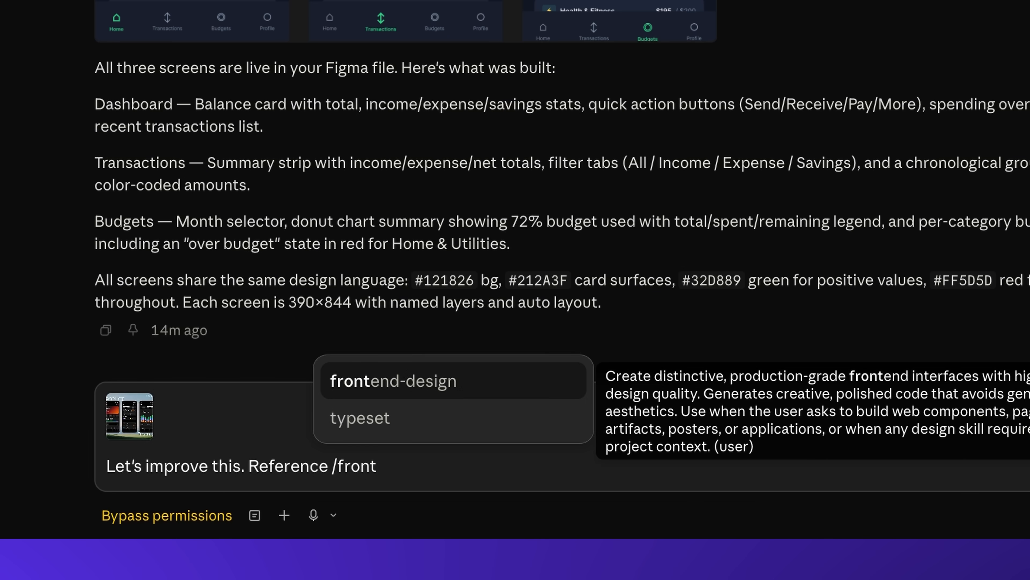
{"action": "key", "text": "Tab"}
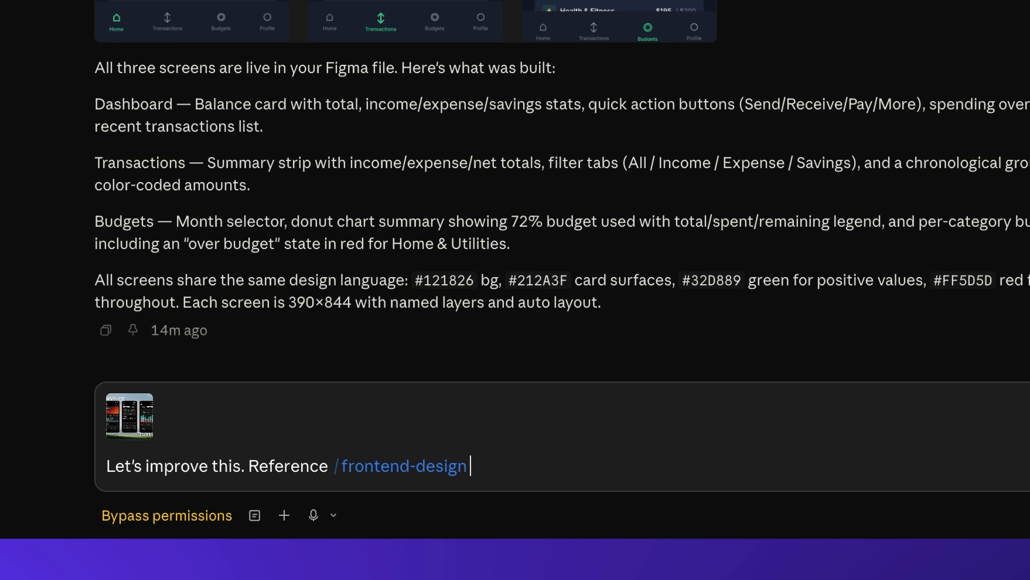
{"action": "type", "text": "and the design I attached as inspiration"}
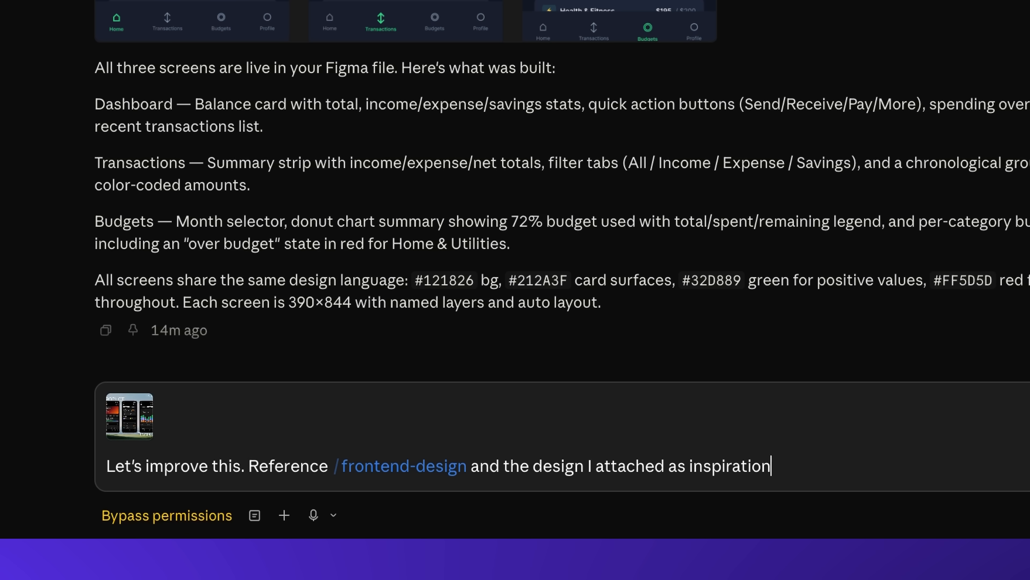
{"action": "key", "text": "Return"}
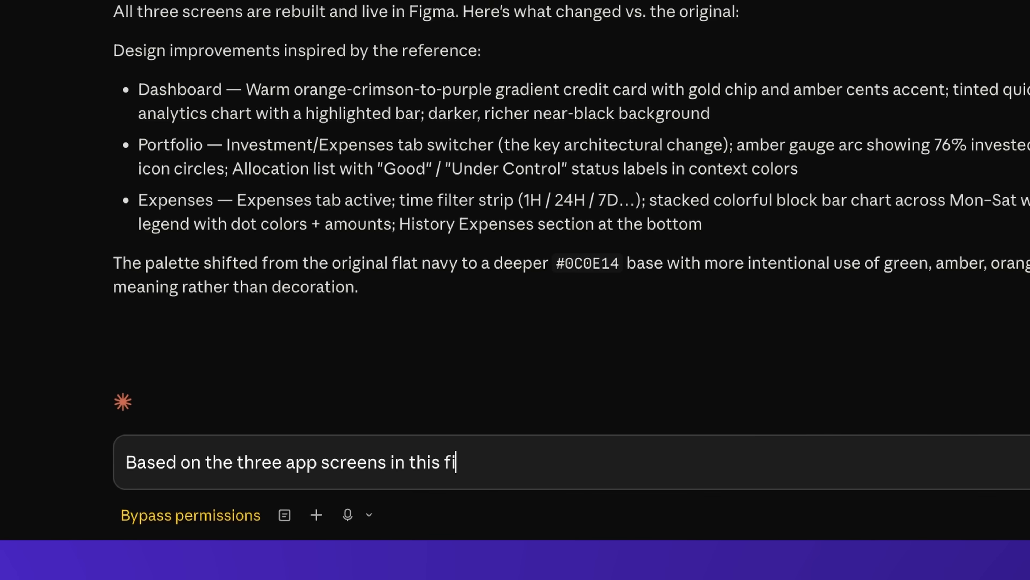
Write a prompt to generate a design system page with color palette, typography scale and card, button and list item components on a new page called Design System
{"action": "type", "text": "le, generate a design system page. Include: a color palette with all style"}
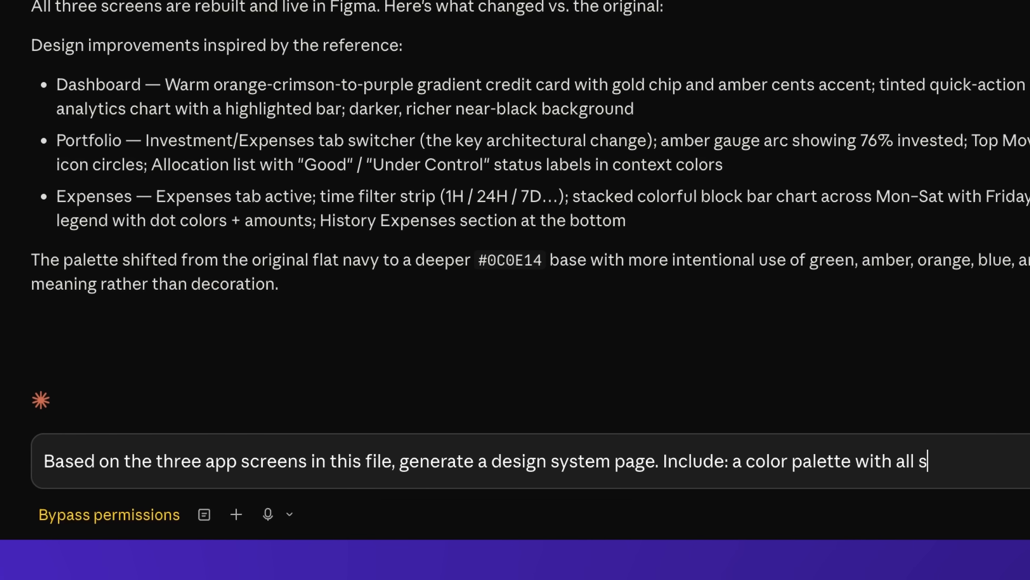
{"action": "type", "text": "s used (background, surfac"}
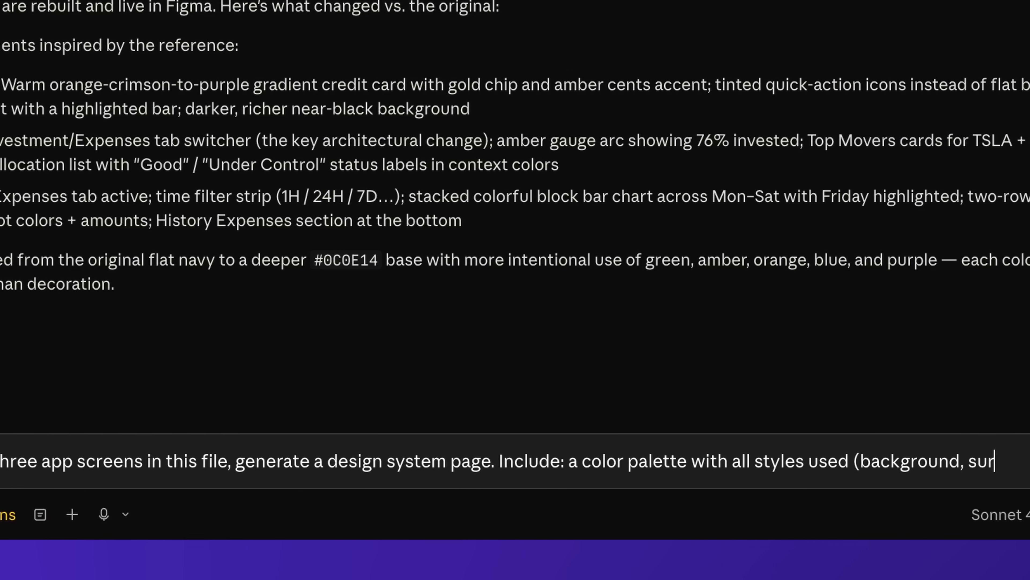
{"action": "type", "text": "e, text, accent), a typography sc"}
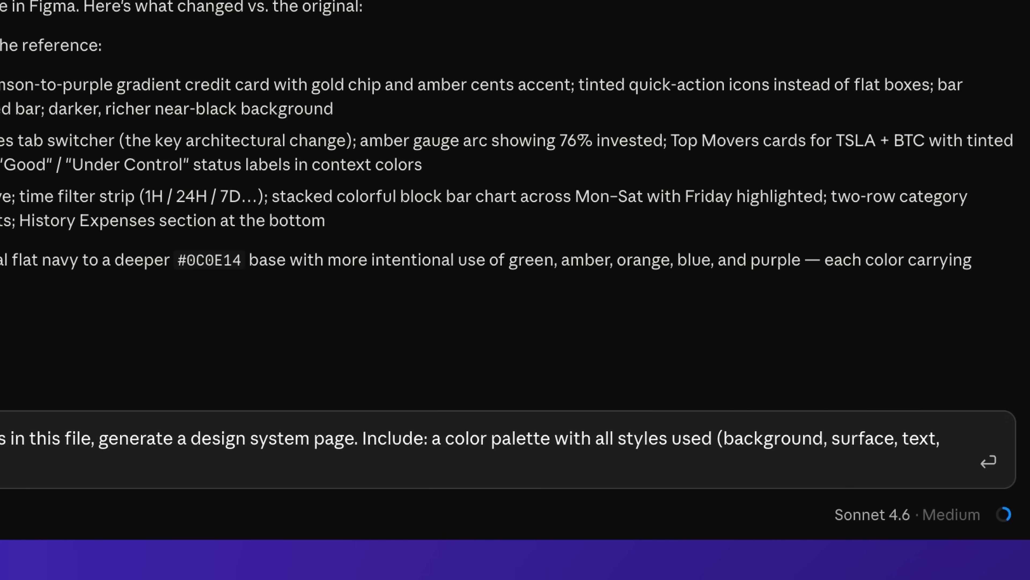
{"action": "type", "text": "ale with the font sizes and weights applied in the UI, and a component library with reusable versions o"}
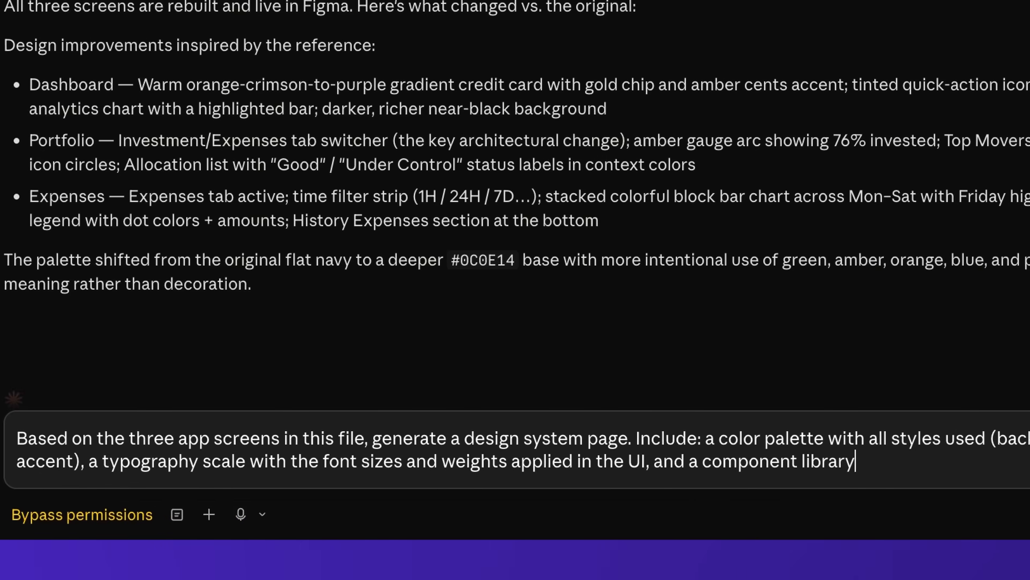
{"action": "type", "text": "f the card, button, "}
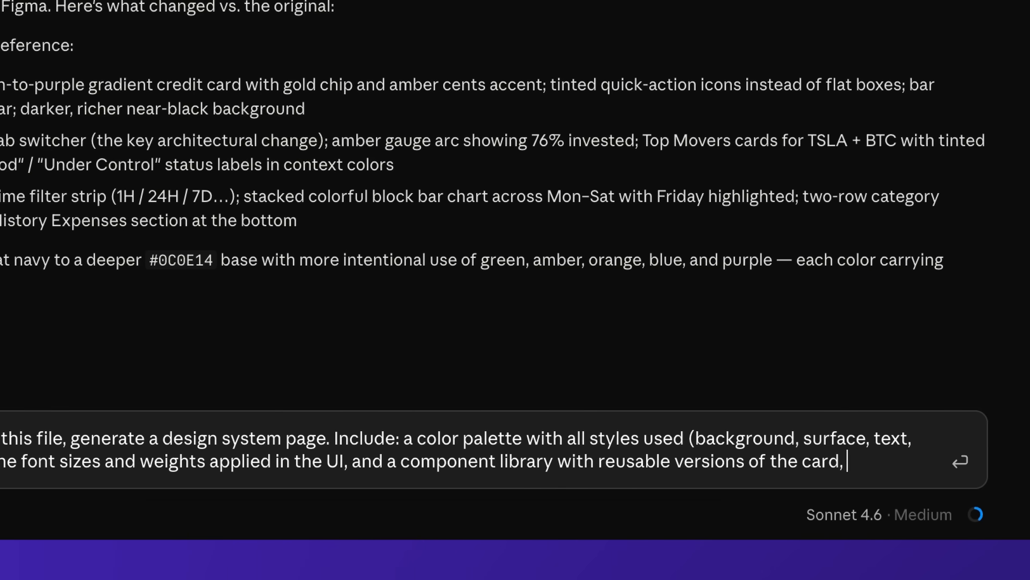
{"action": "type", "text": "and list ite"}
{"action": "type", "text": "m compo"}
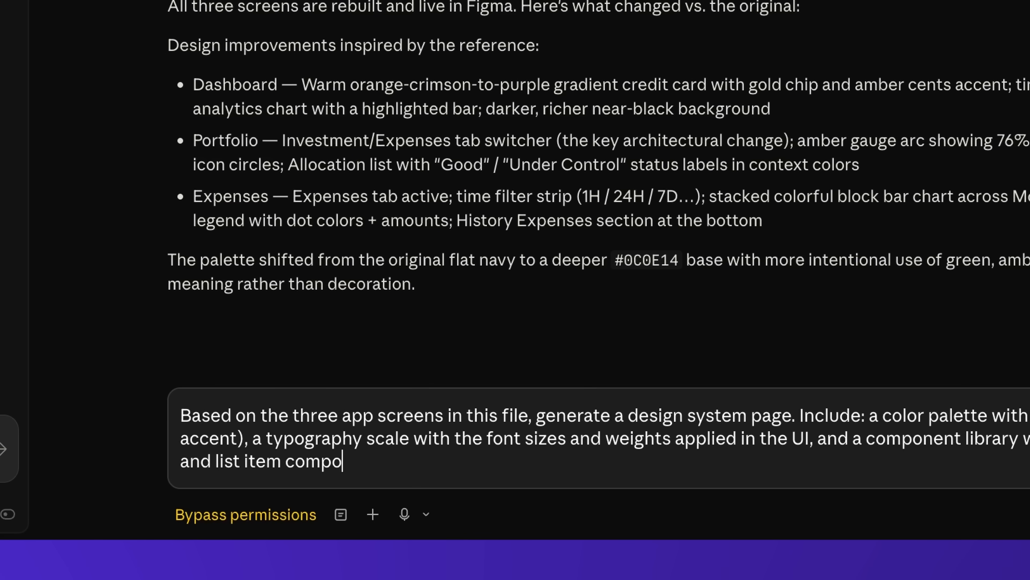
{"action": "type", "text": "nents. Organize everything clearly on a new "}
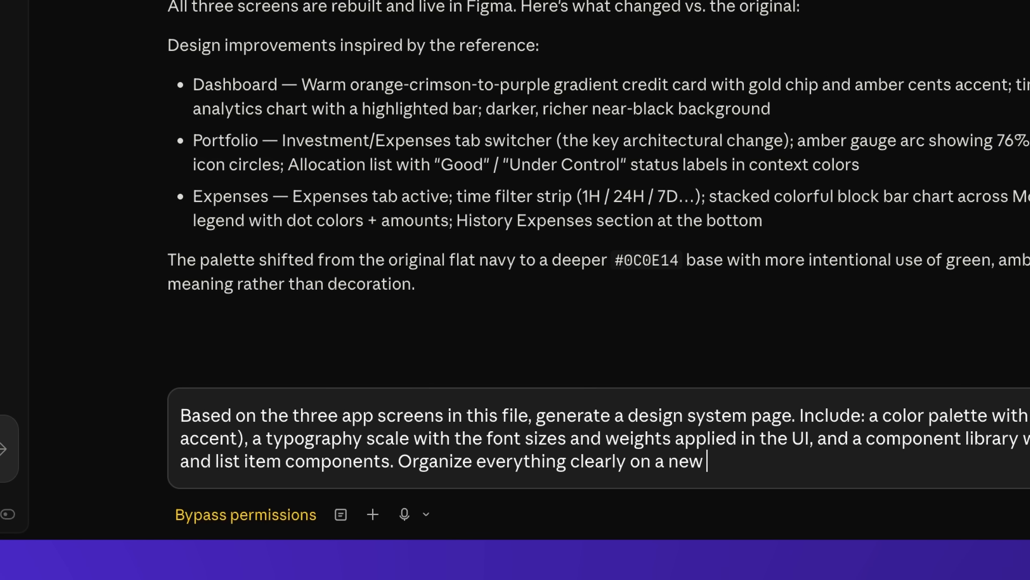
{"action": "type", "text": "page called Design "}
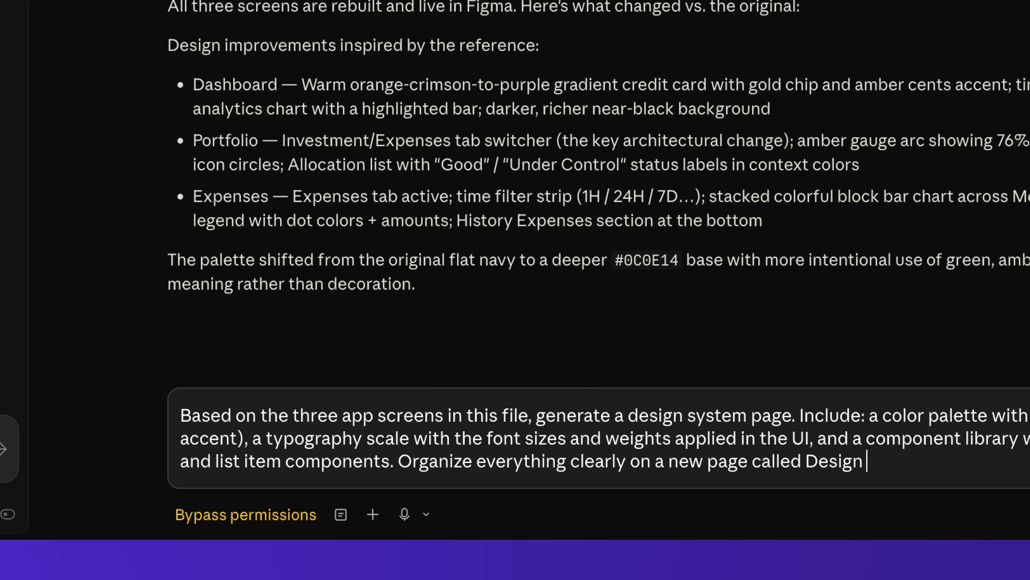
{"action": "type", "text": "System"}
{"action": "key", "text": "shift+Return"}
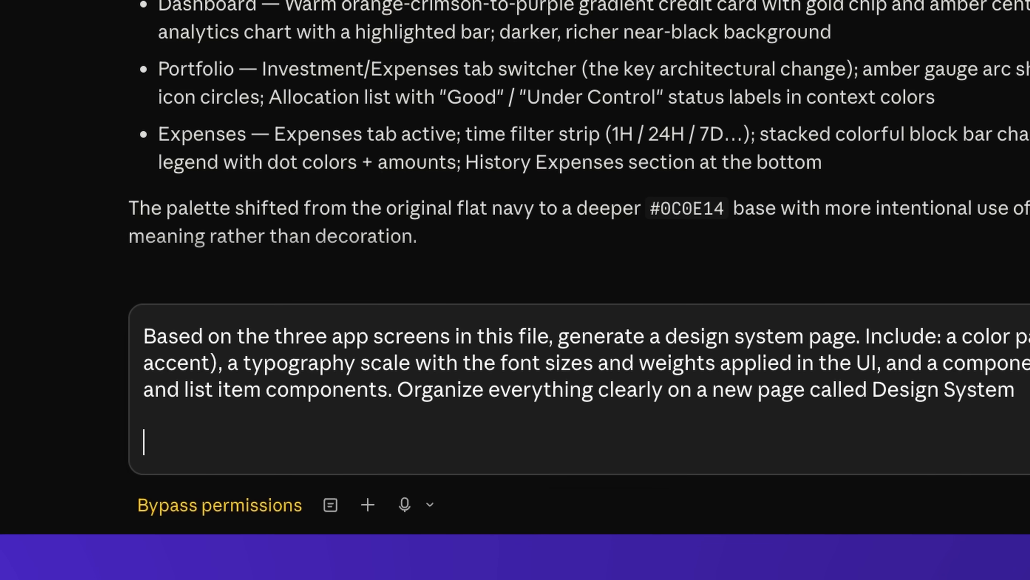
Add a second paragraph requiring all UI elements to use the created color and text styles instead of hard-coded hex and pixel values, then send
{"action": "type", "text": "Once you've created all of the color and text styles, make sure everything in the UI has those applied,"}
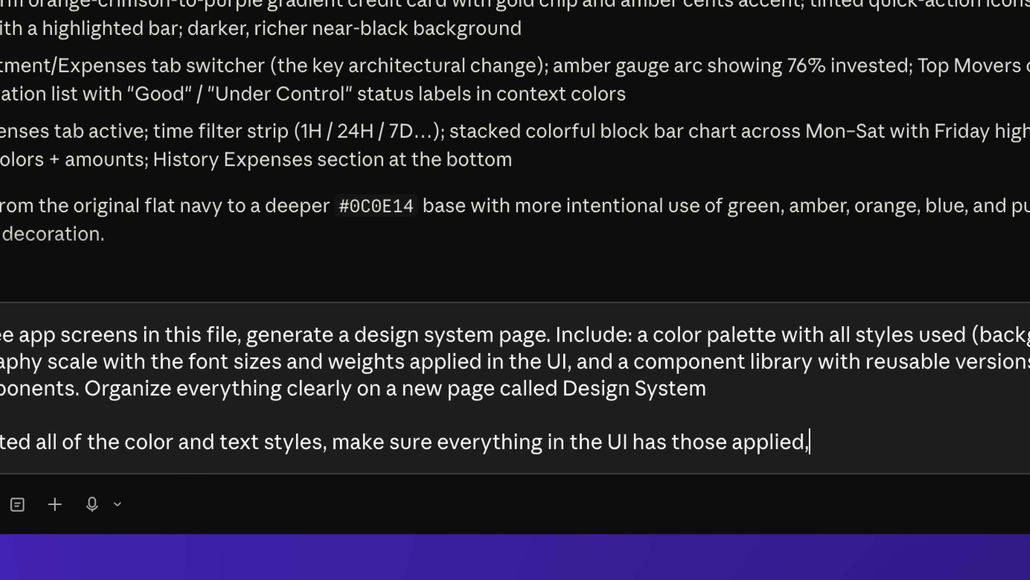
{"action": "key", "text": "BackSpace"}
{"action": "type", "text": "(not hard-coded hex values "}
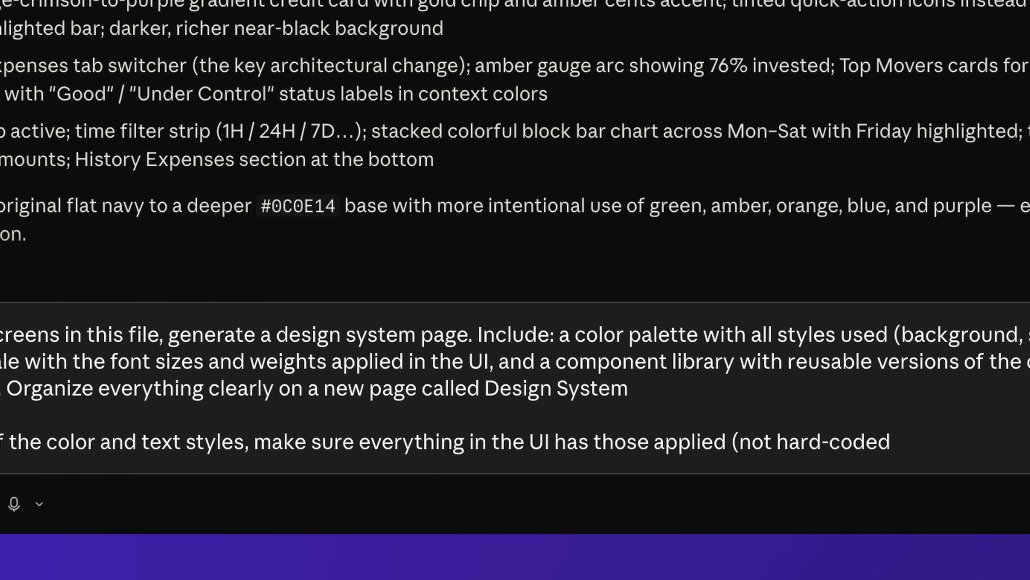
{"action": "type", "text": "and pixels "}
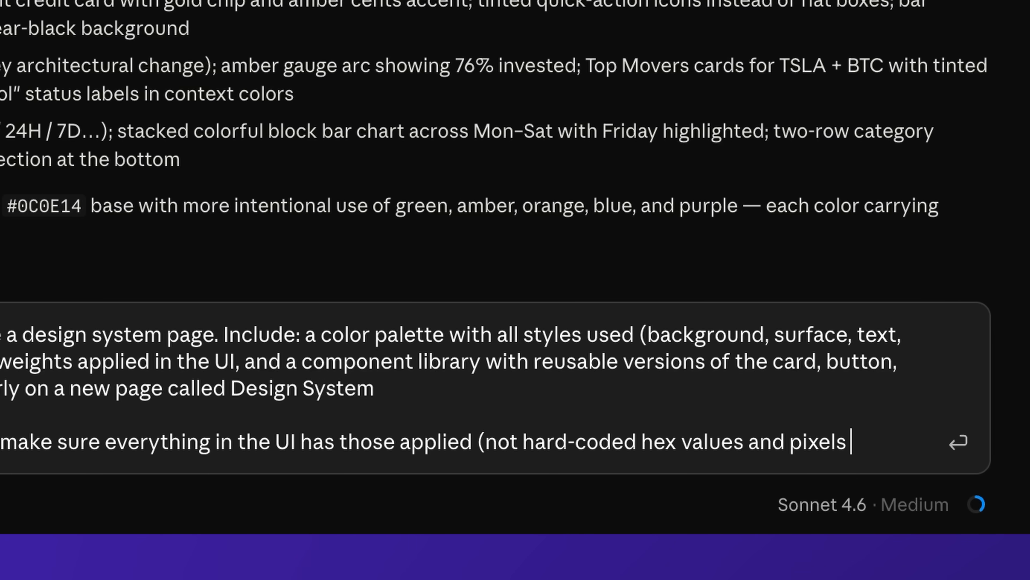
{"action": "type", "text": " values)"}
{"action": "key", "text": "Return"}
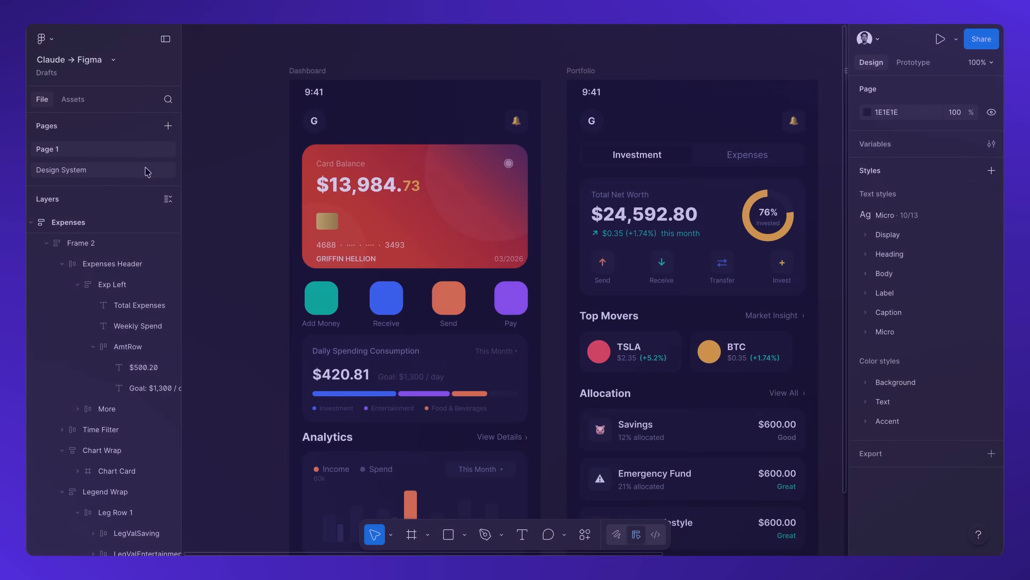
Switch to Figma and review the generated Design System page's color palette, typography scale and component library
{"action": "left_click", "coordinate": [147, 168]}
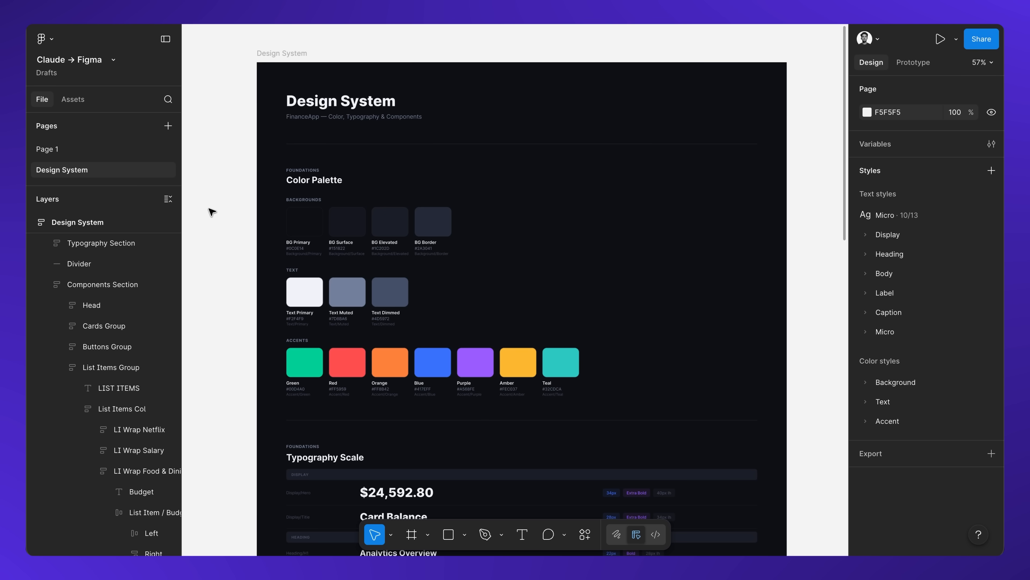
{"action": "scroll", "coordinate": [269, 197], "scroll_direction": "up", "scroll_amount": 5}
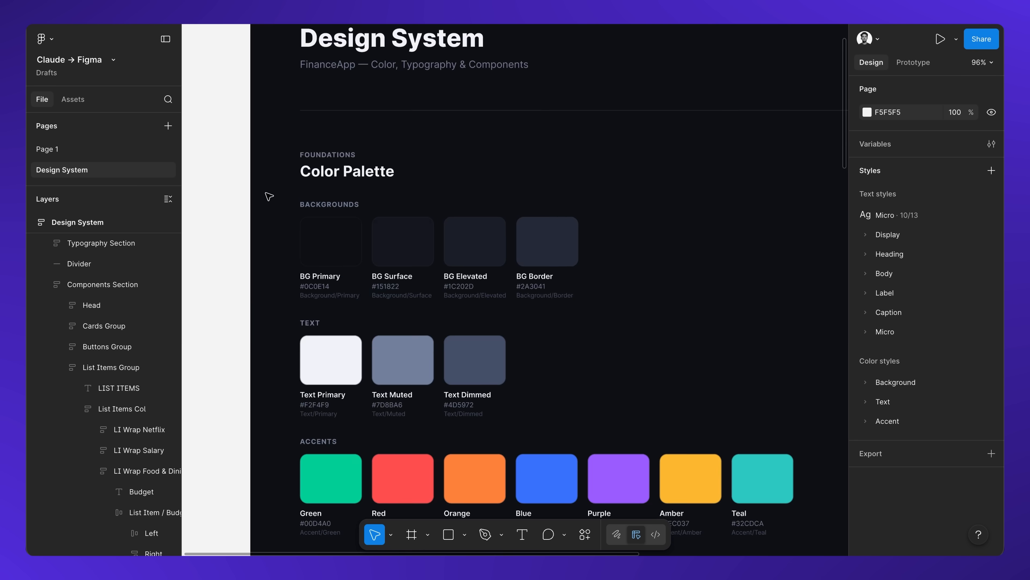
{"action": "scroll", "coordinate": [269, 197], "scroll_direction": "up", "scroll_amount": 2}
{"action": "scroll", "coordinate": [269, 197], "scroll_direction": "right", "scroll_amount": 1}
{"action": "scroll", "coordinate": [395, 276], "scroll_direction": "down", "scroll_amount": 4}
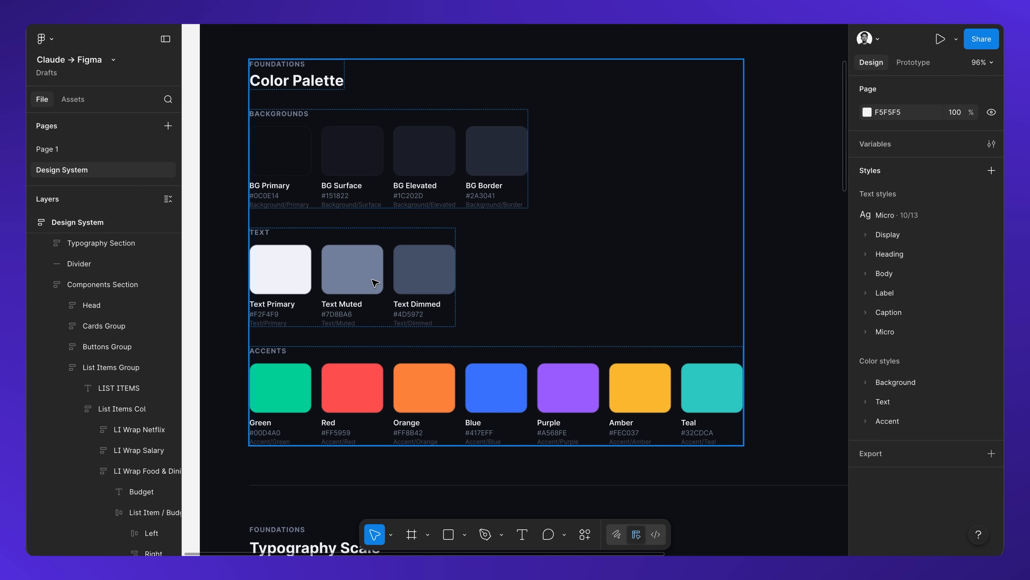
{"action": "scroll", "coordinate": [374, 308], "scroll_direction": "down", "scroll_amount": 10}
{"action": "scroll", "coordinate": [406, 203], "scroll_direction": "down", "scroll_amount": 1}
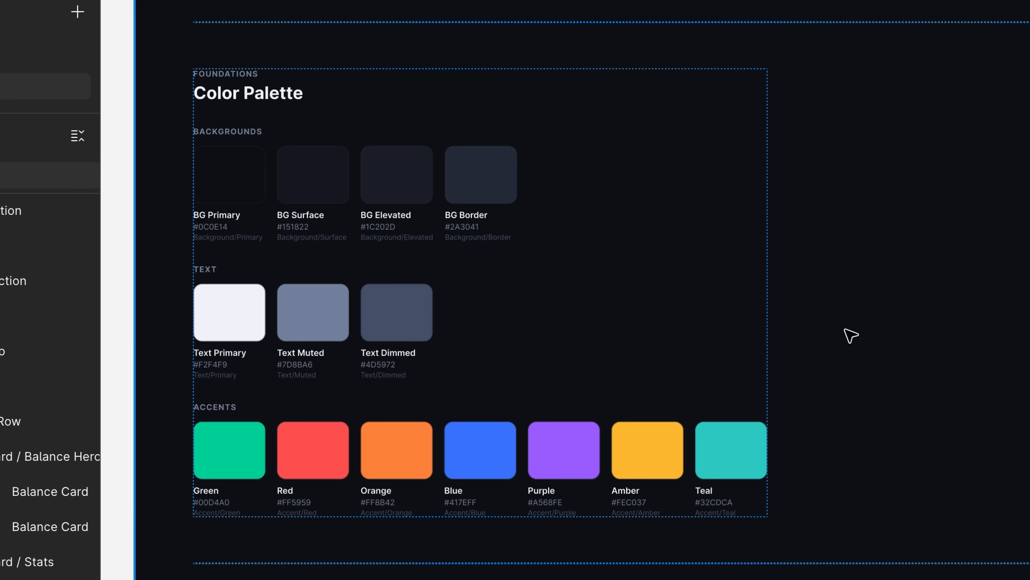
{"action": "left_click", "coordinate": [500, 230]}
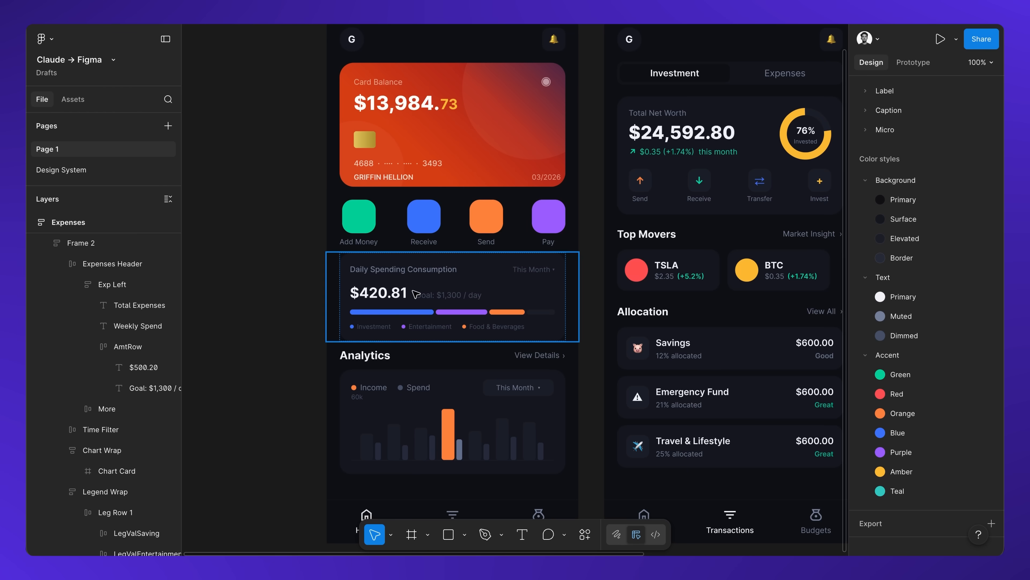
Select the daily spending card and one of its text layers to check their applied color and text styles
{"action": "left_click", "coordinate": [450, 299]}
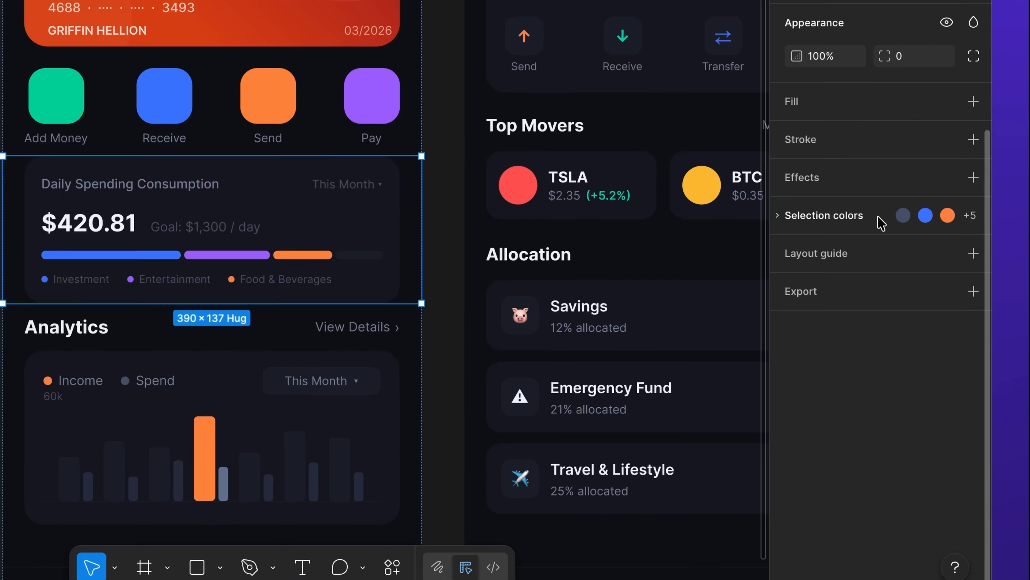
{"action": "left_click", "coordinate": [879, 218]}
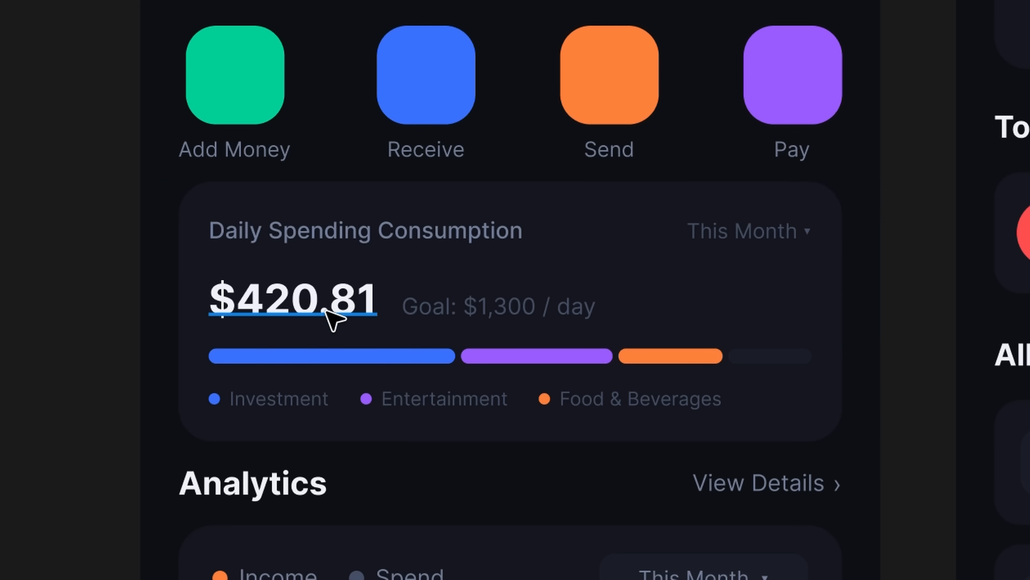
{"action": "left_click", "coordinate": [335, 318]}
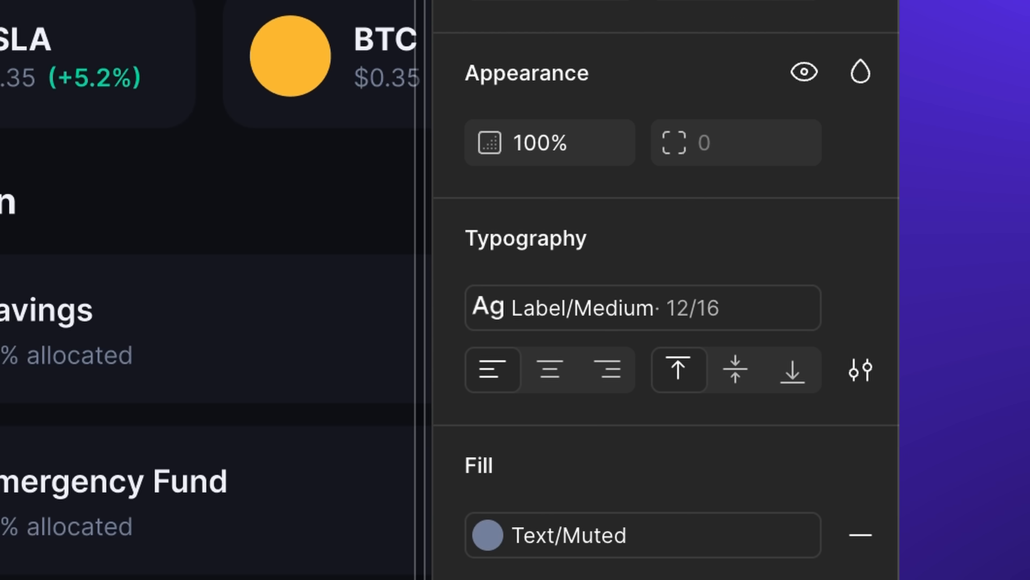